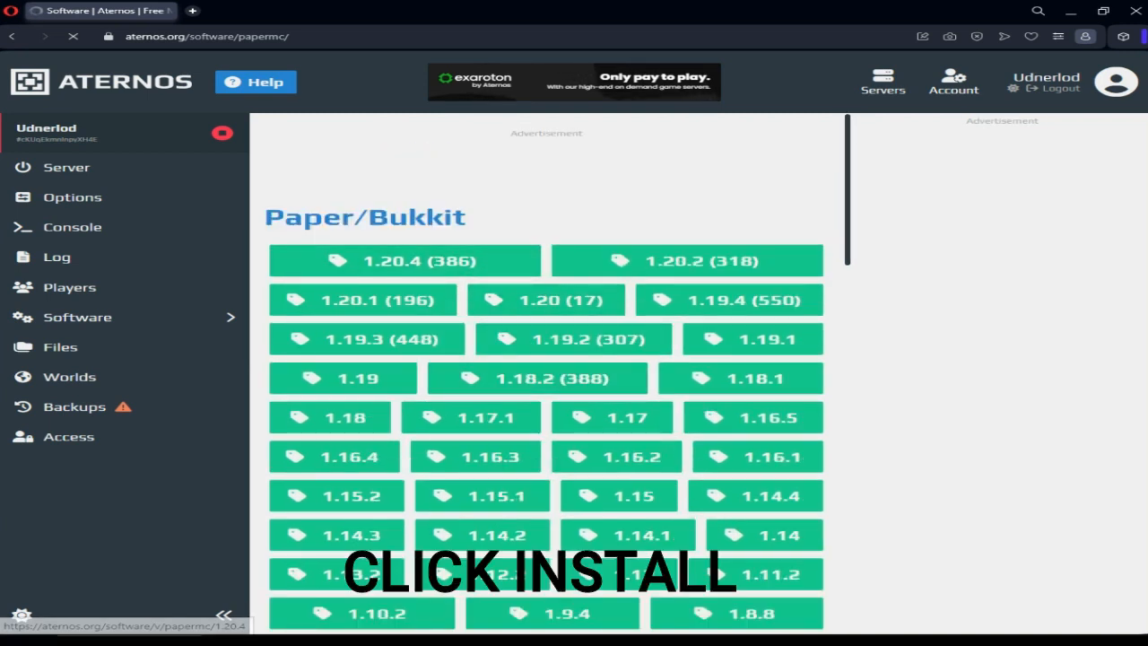
Step: Install PaperMC version 1.20.4 (386) as the server software
click(405, 260)
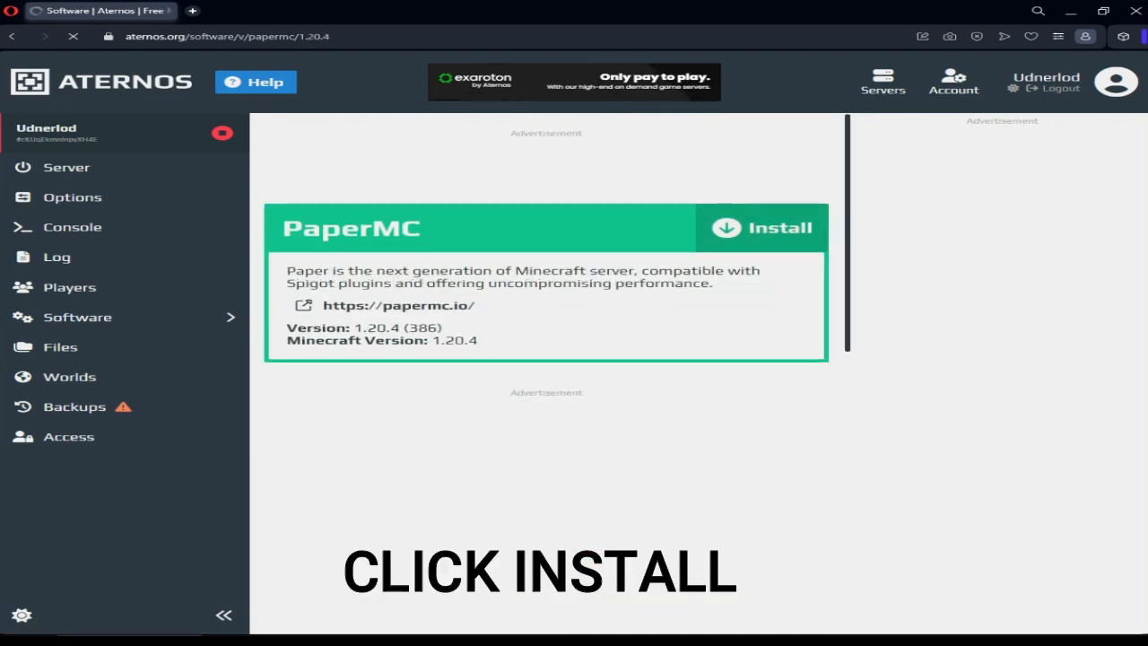
click(765, 227)
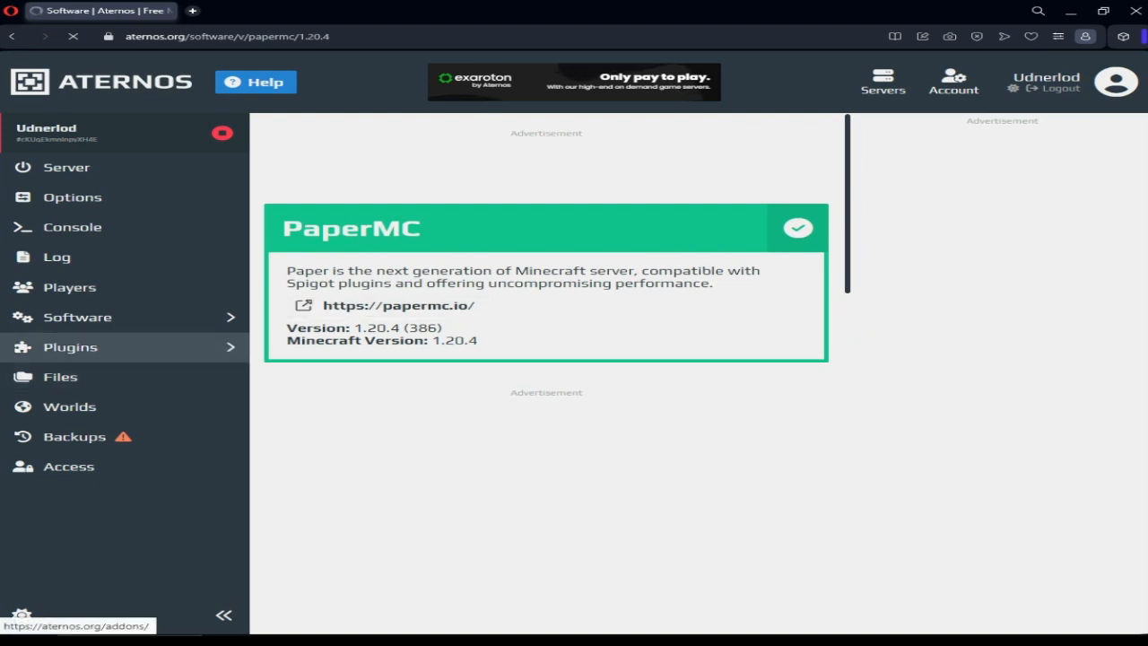
Step: Search the plugins for "dream manhunt" and install version 1.2.3 of the Dream Man Hunt plugin
click(70, 347)
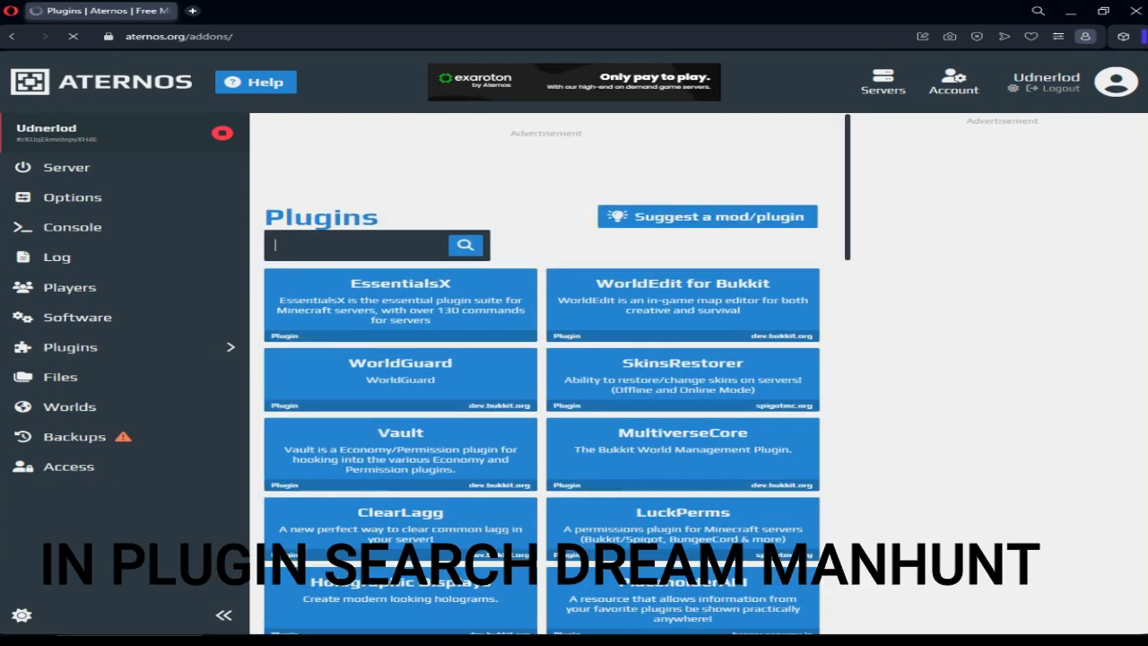
text(dream manhun)
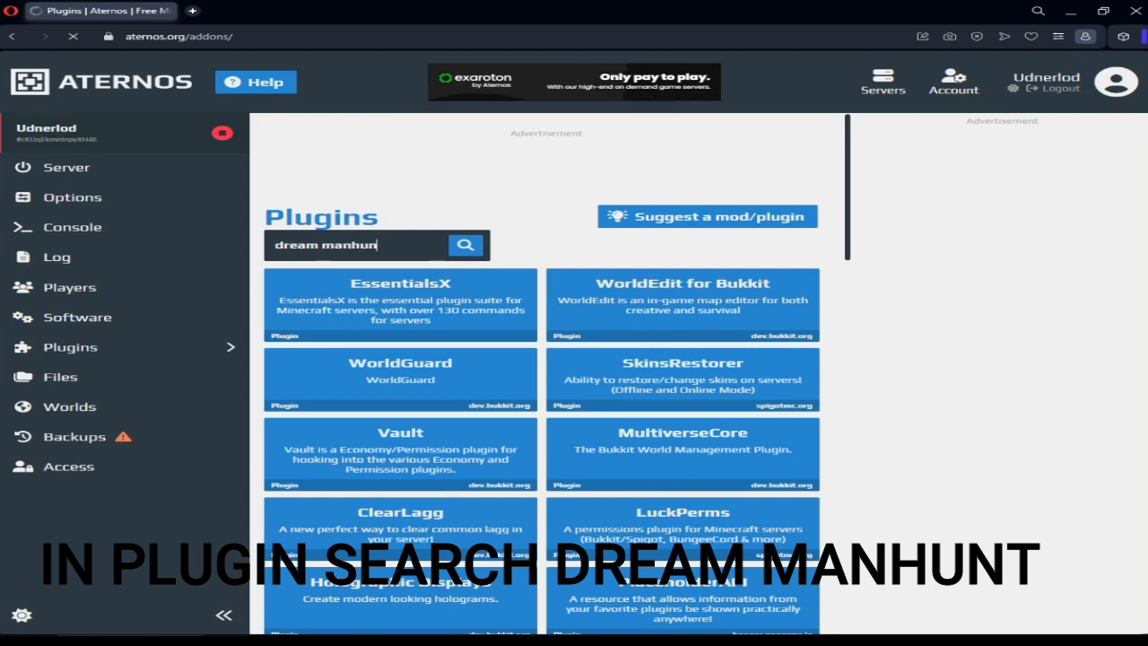
text(t)
key(Return)
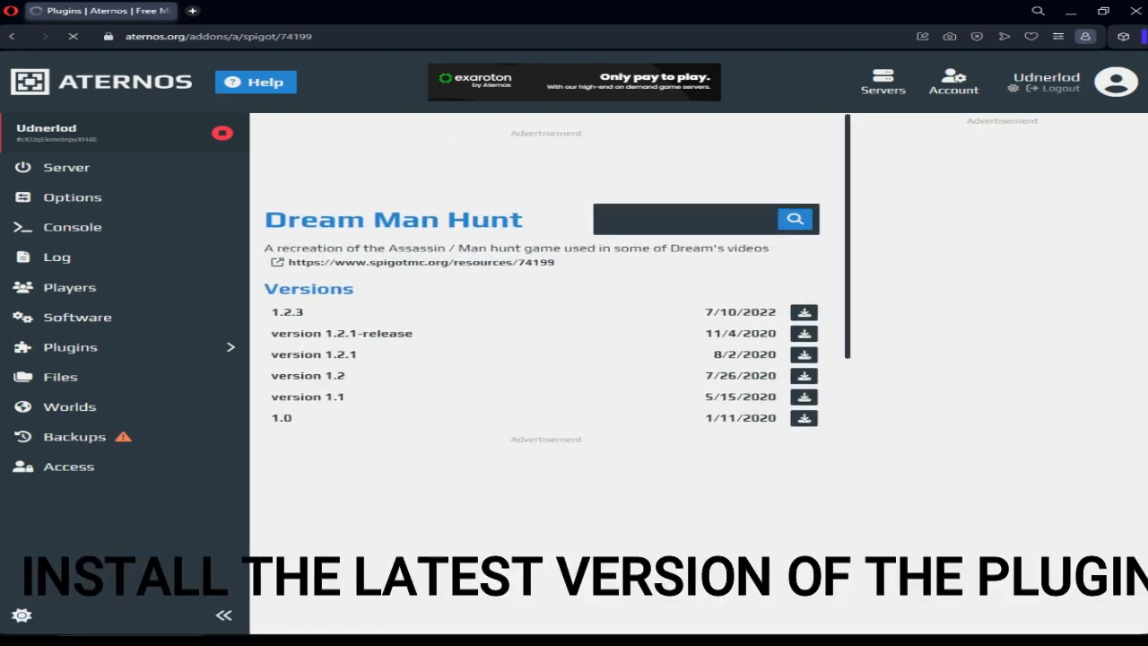
click(803, 312)
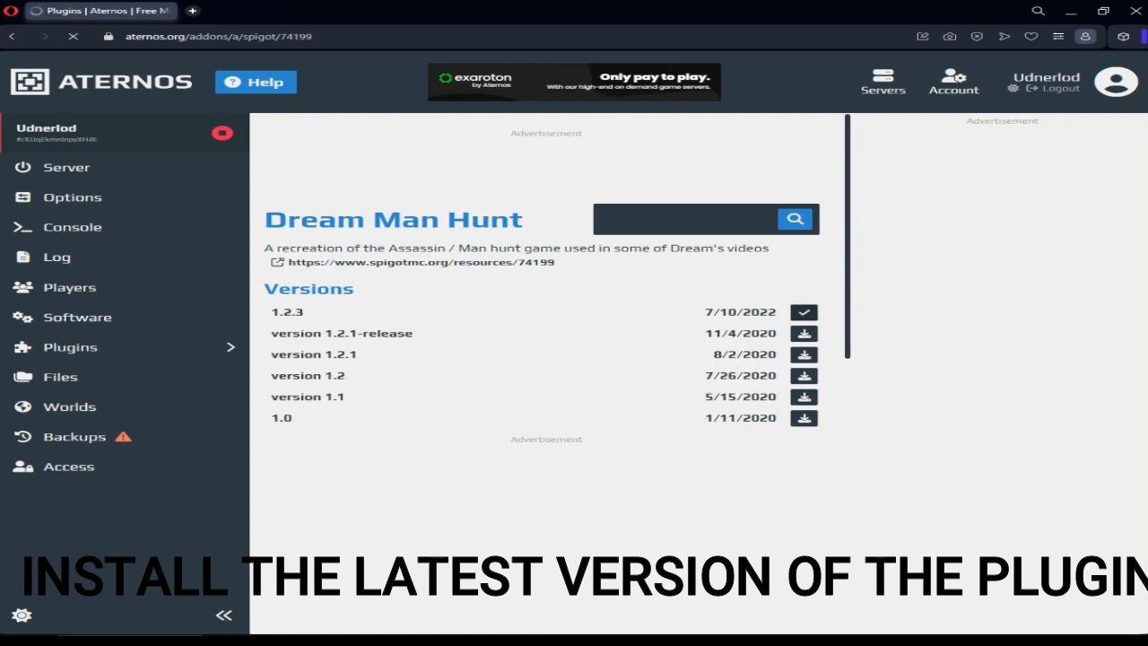
Step: Start the server, accepting the Minecraft EULA and allowing aternos.org to show notifications
click(66, 167)
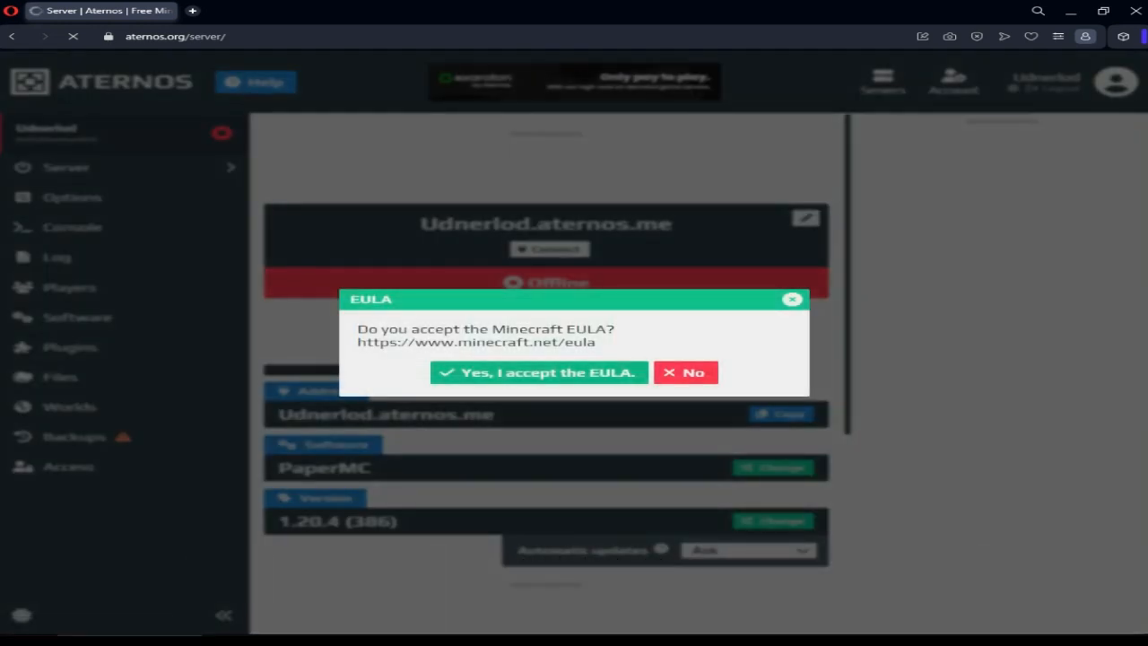
click(540, 373)
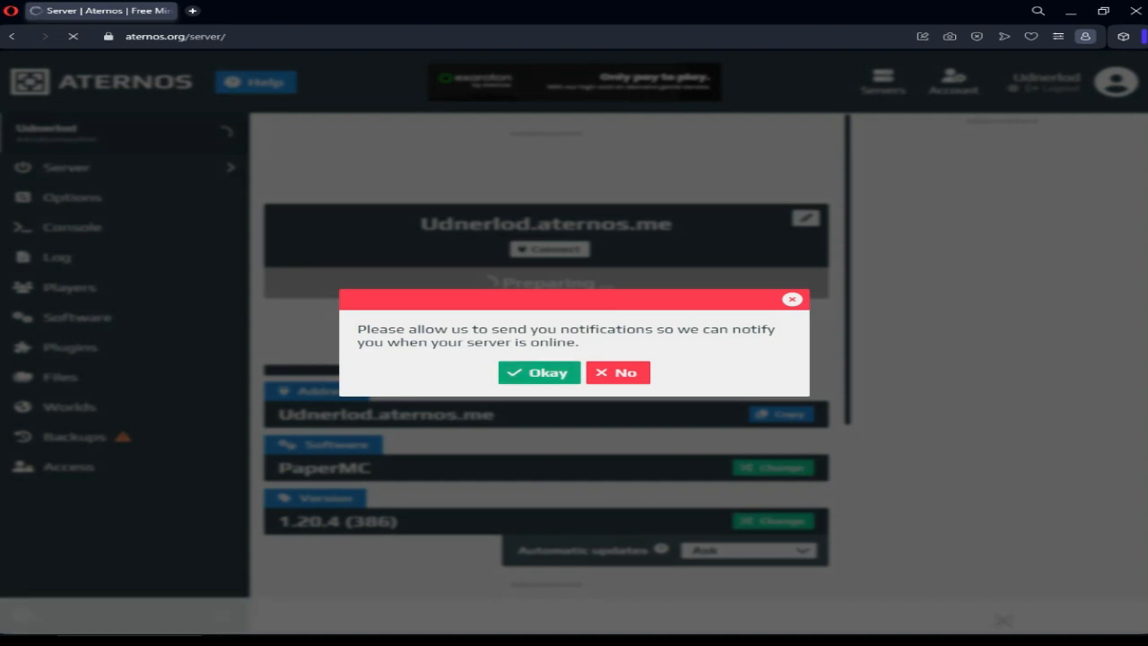
click(539, 372)
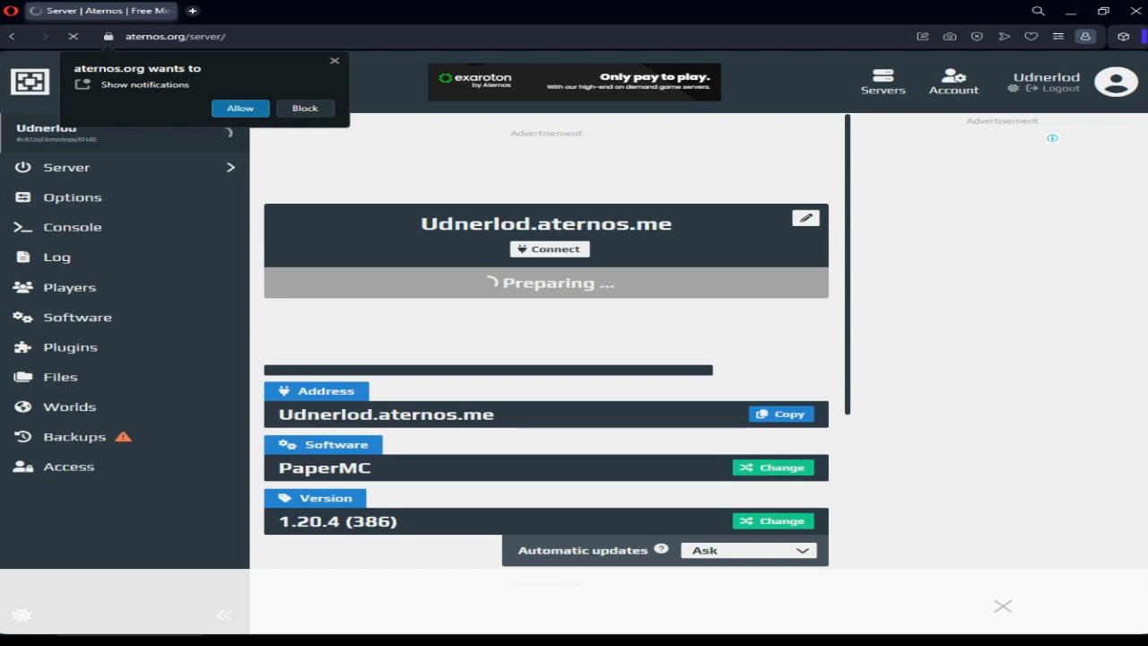
click(241, 109)
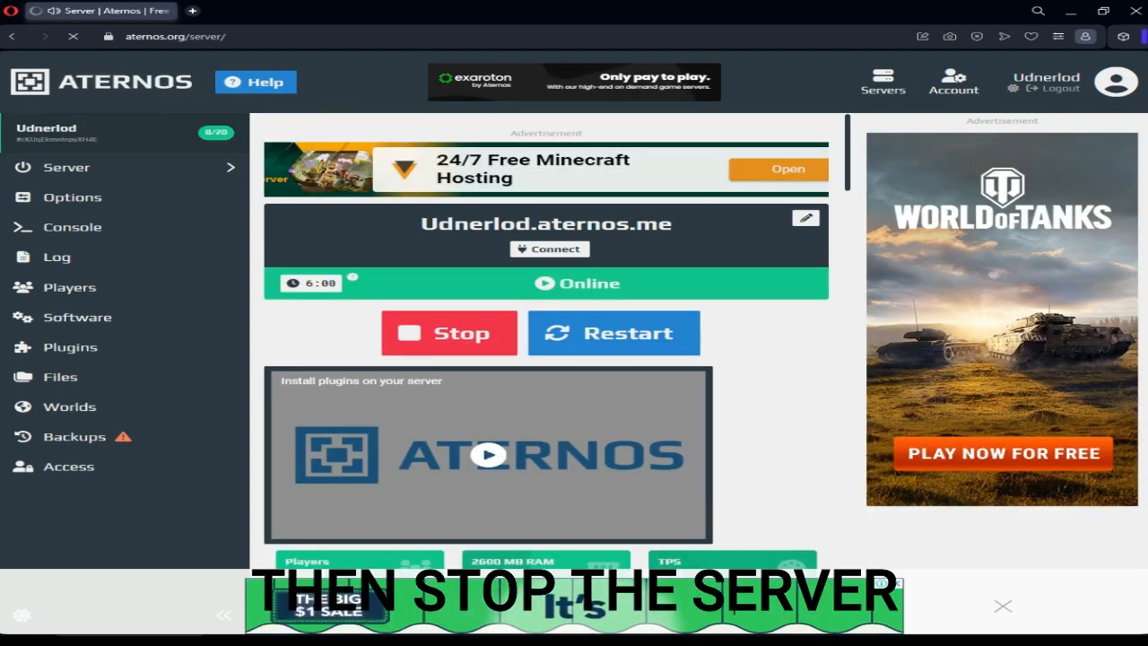
Step: Stop the server and open the config.yml file in the Assassin folder of the server's plugins directory
click(449, 332)
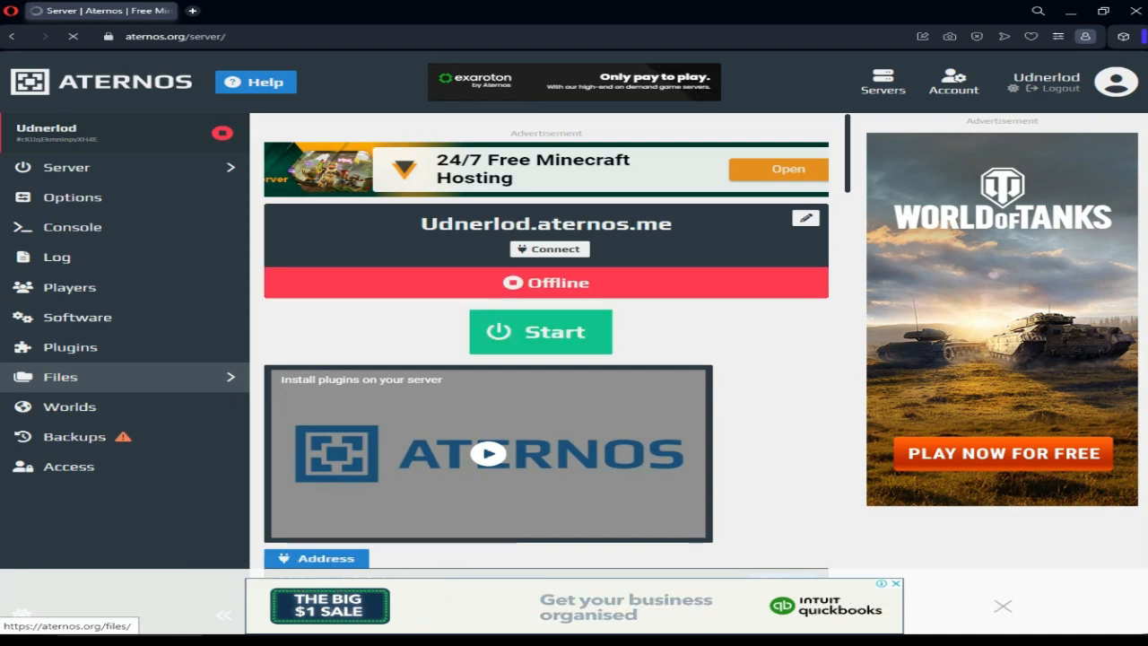
click(81, 376)
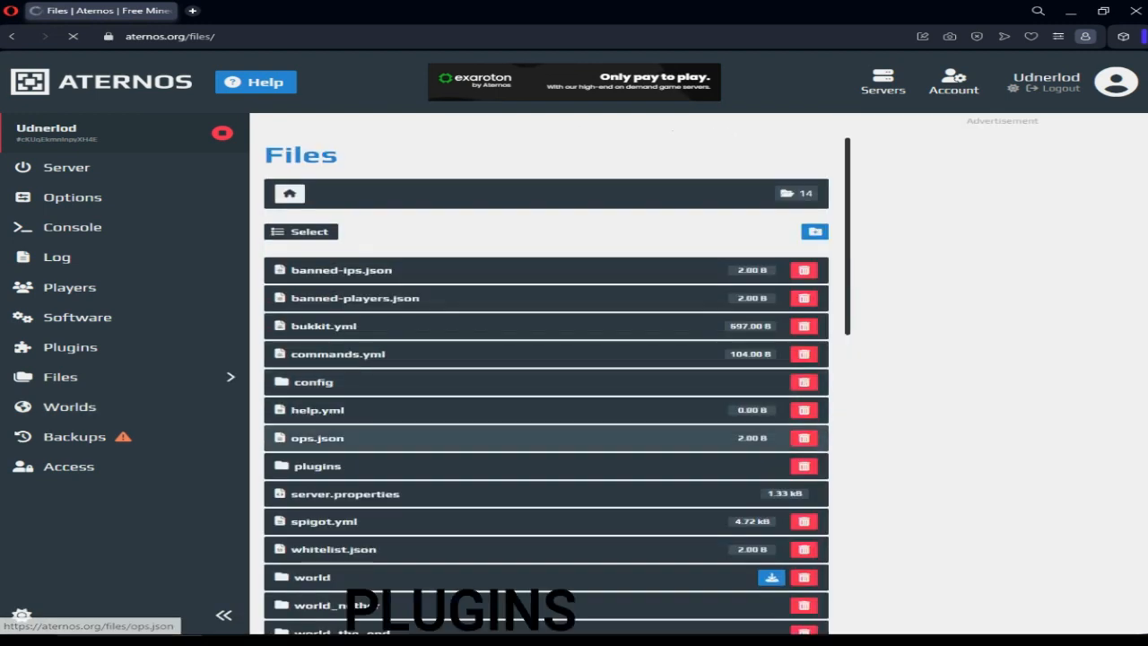
click(317, 465)
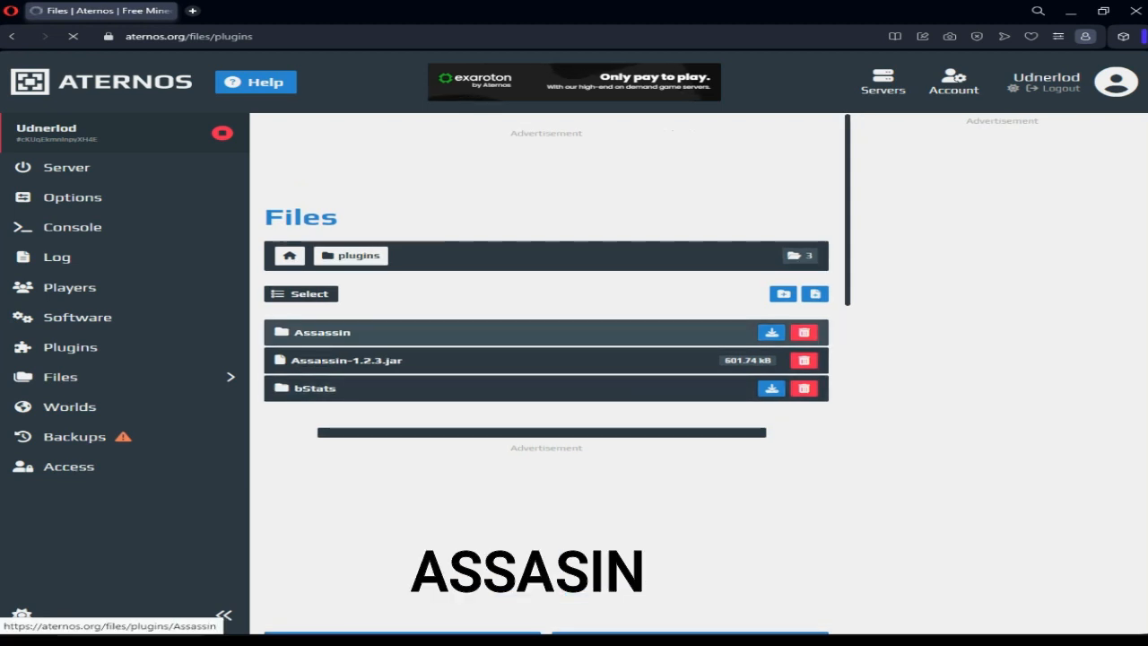
click(322, 331)
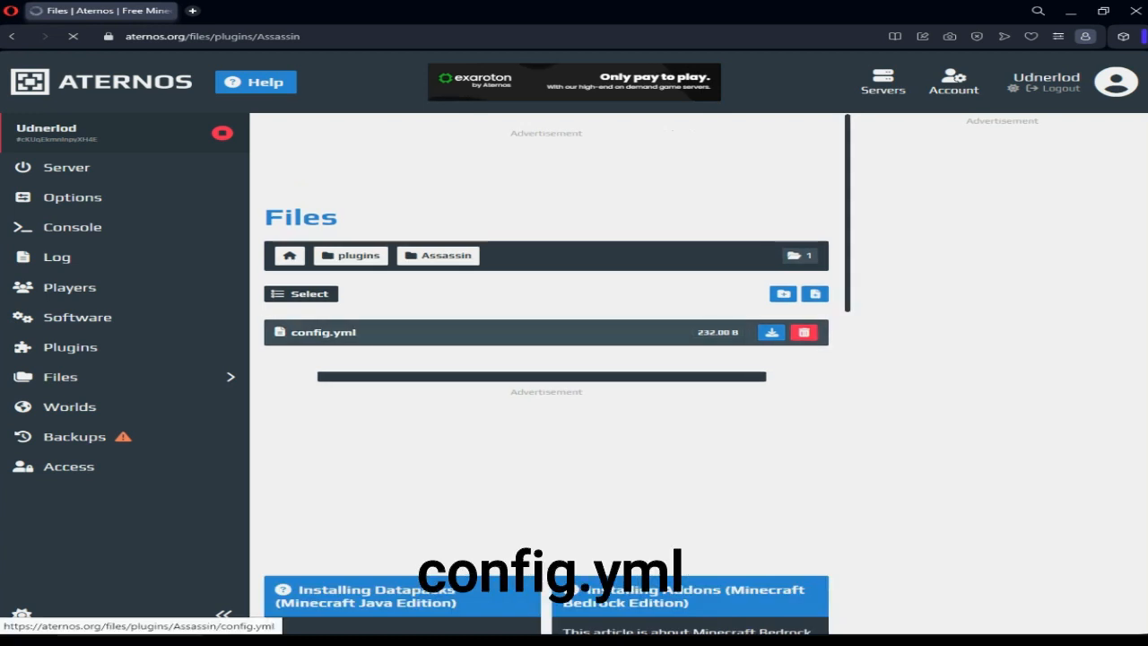
click(323, 332)
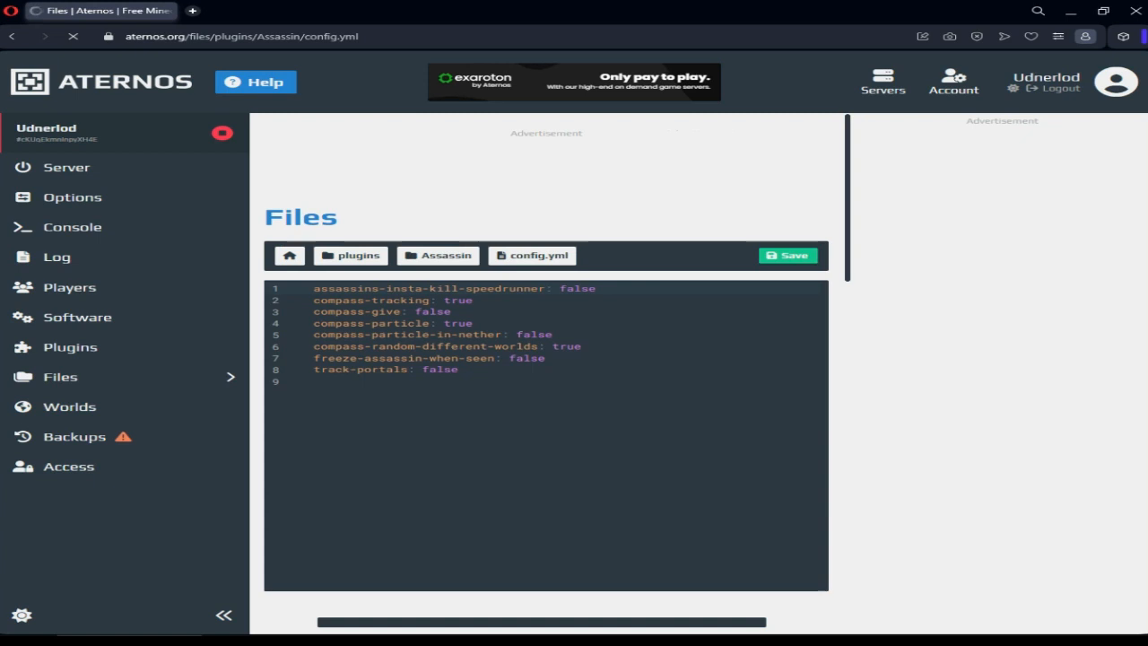
Step: Change the compass-give value to true in the Assassin plugin's config.yml
mouse_move(474, 300)
mouse_down()
mouse_move(444, 300)
mouse_move(473, 300)
mouse_up()
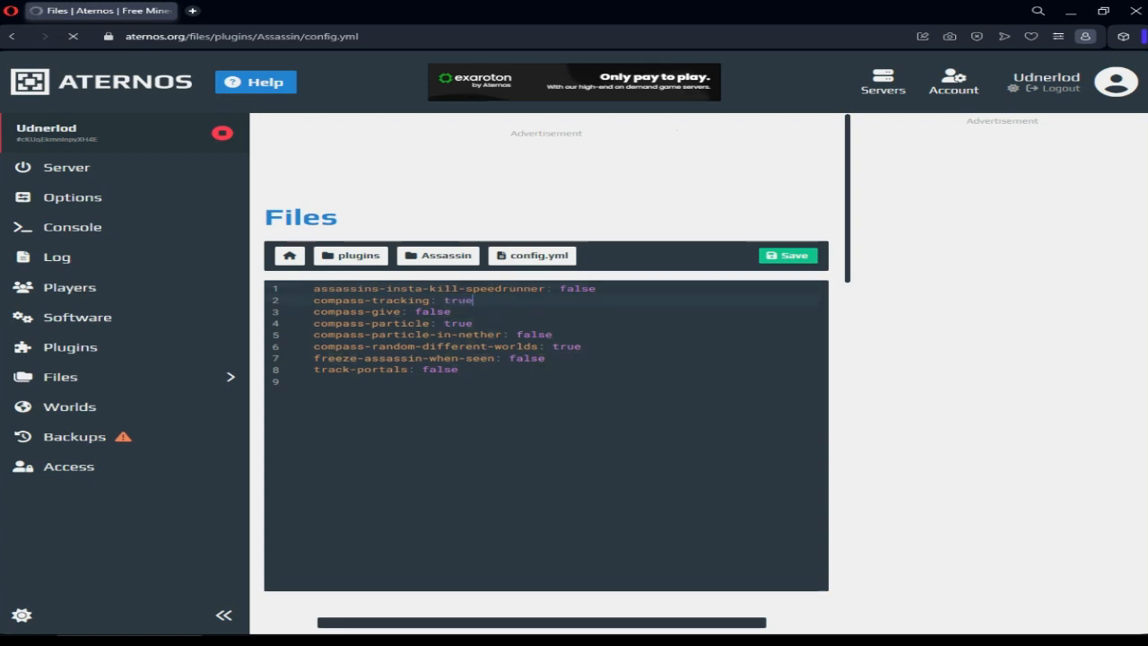
click(451, 312)
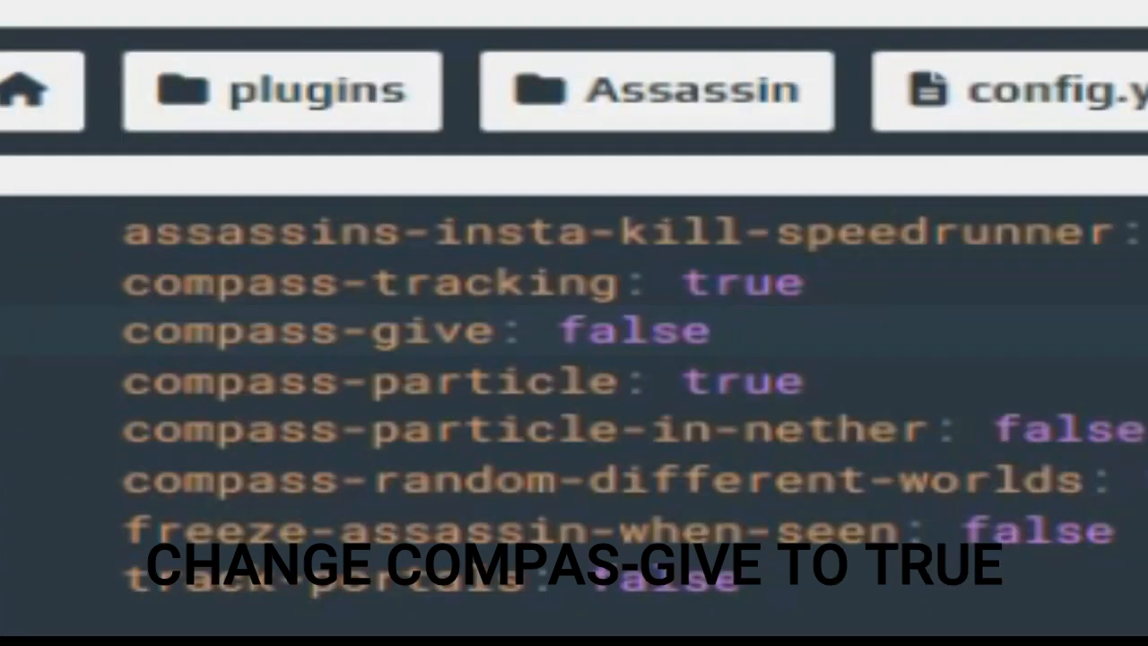
key(BackSpace)
key(BackSpace)
key(BackSpace)
key(BackSpace)
key(BackSpace)
text(t)
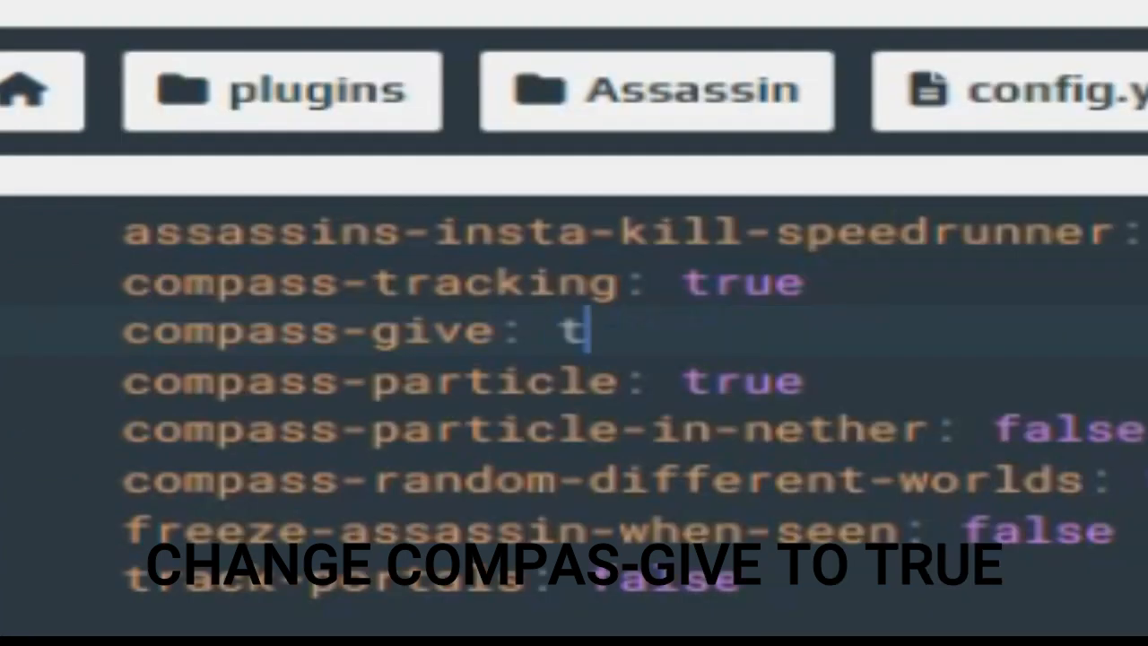
text(r)
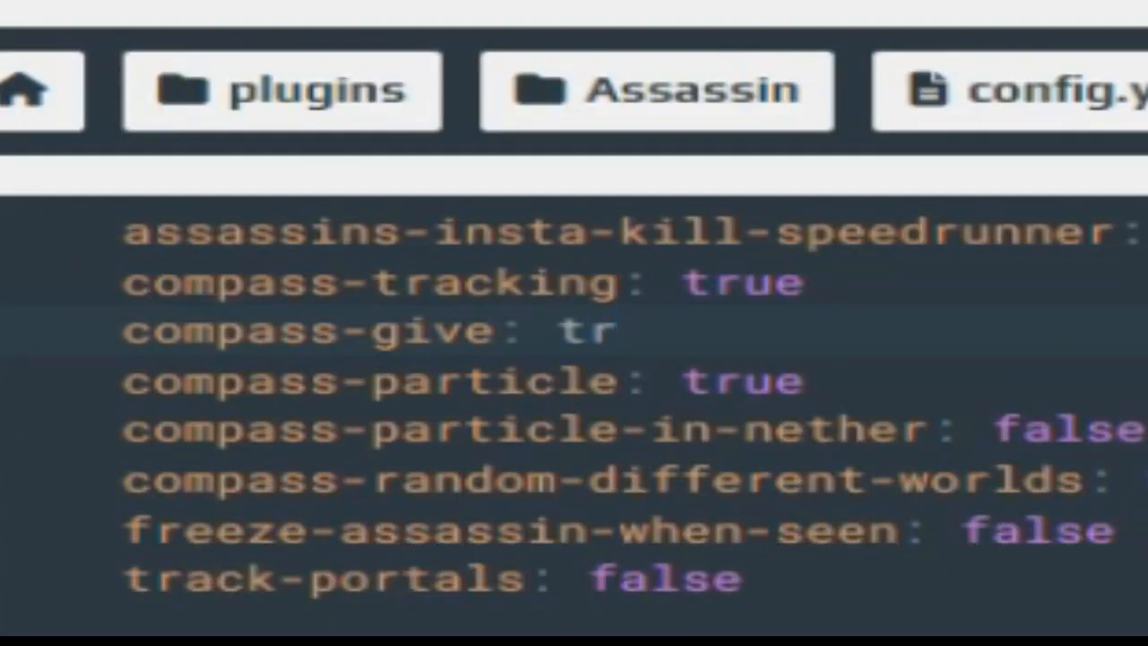
text(ue)
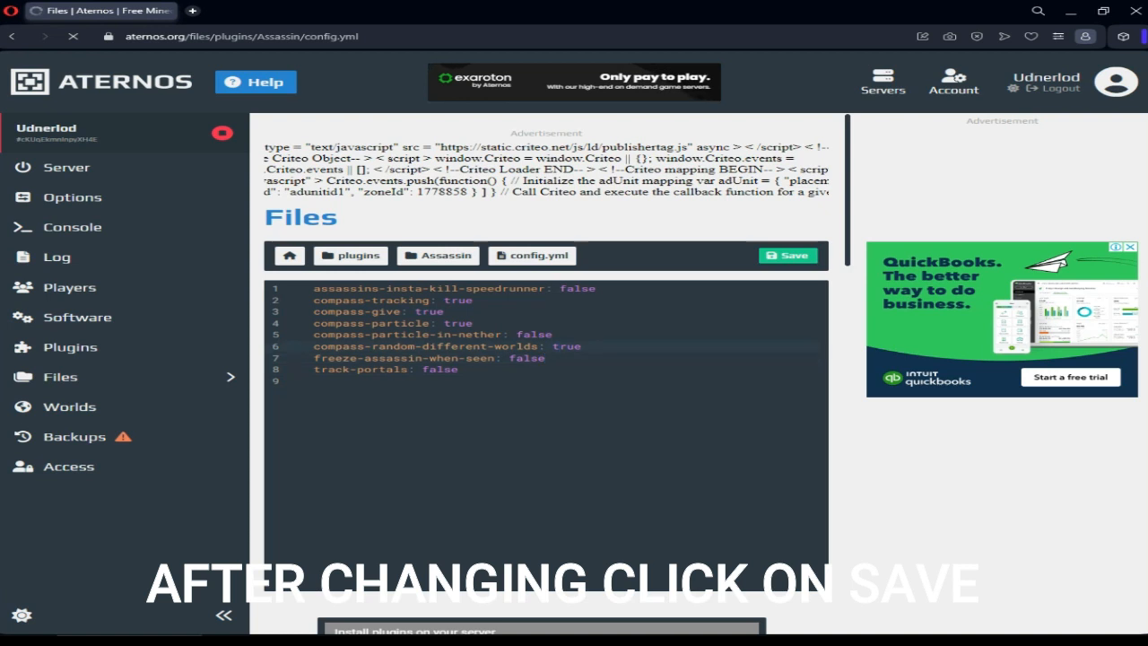
Step: Set track-portals to true in config.yml, save the file and leave the editor
key(Up)
key(Up)
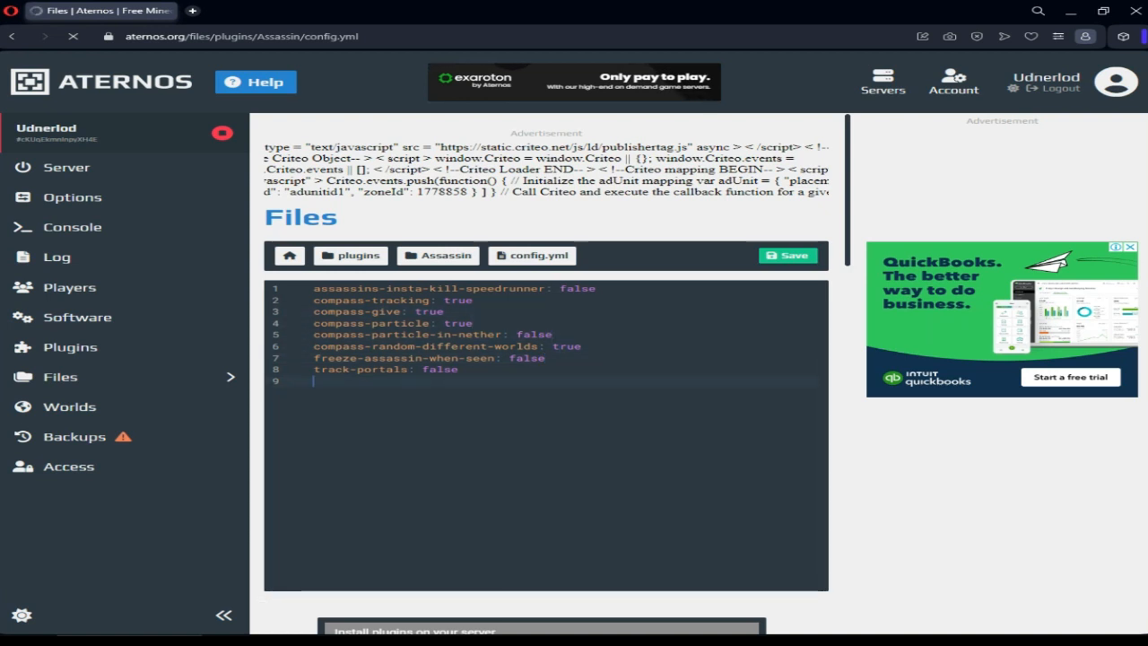
key(Up)
key(BackSpace)
key(BackSpace)
key(BackSpace)
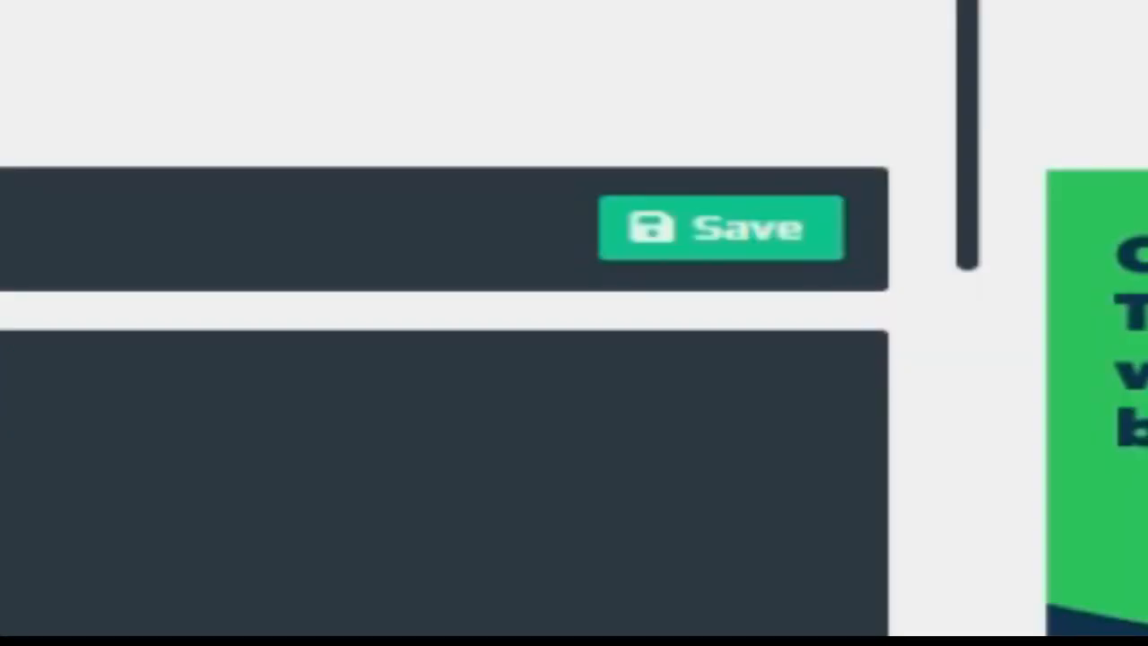
click(721, 227)
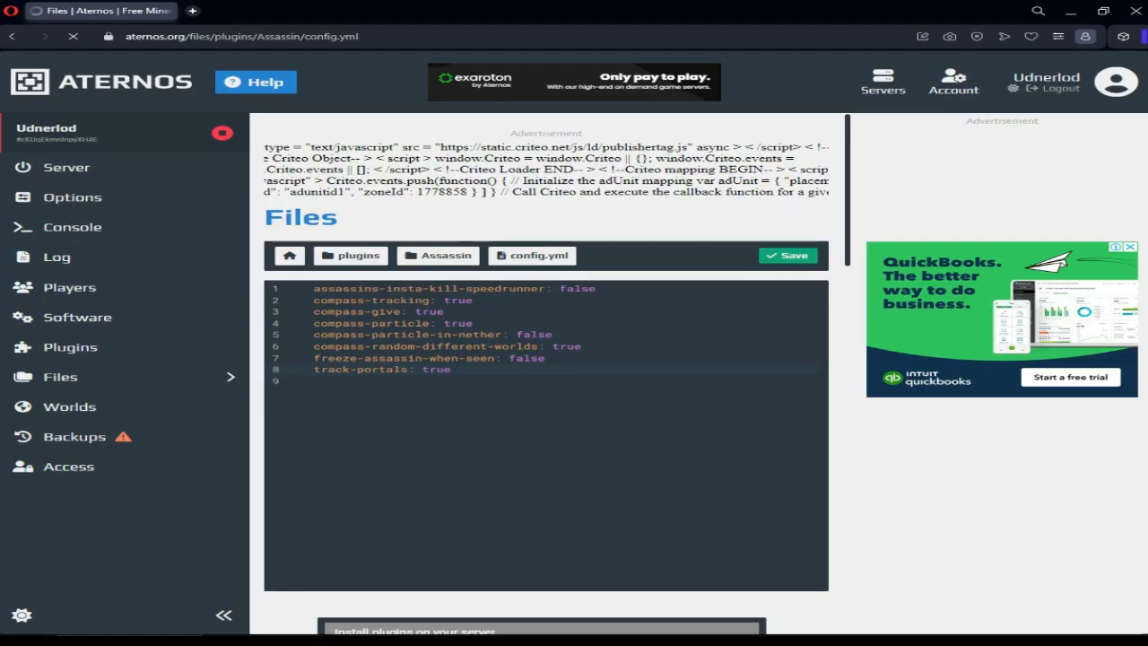
click(60, 376)
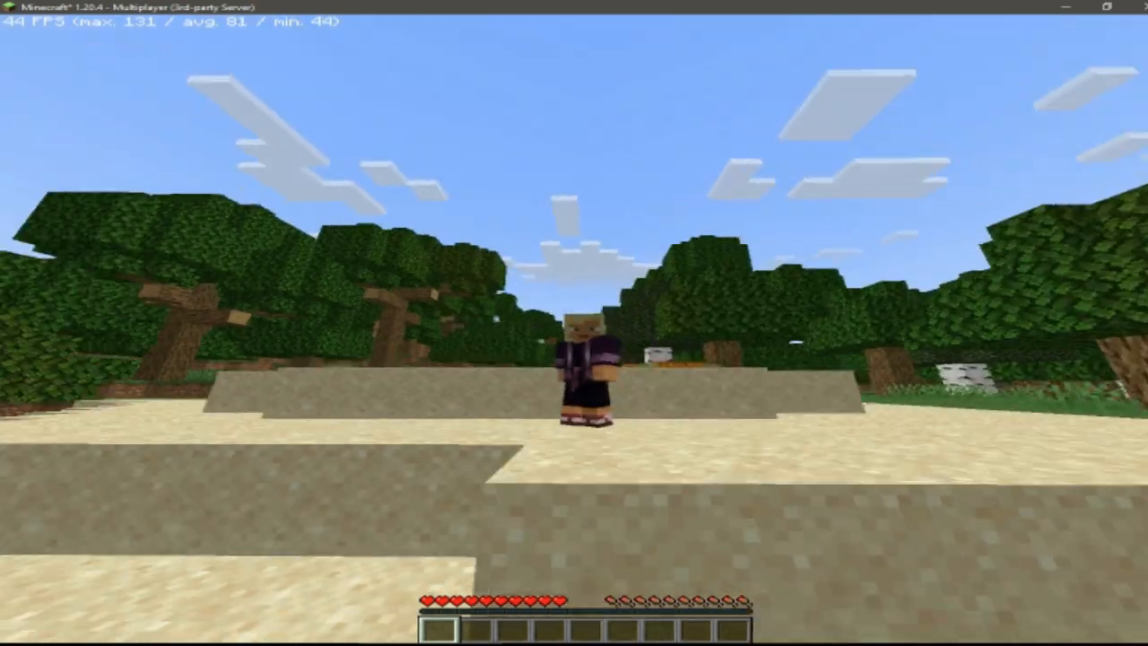
Step: Make the joined player a server operator by running the op command with their username in the Aternos console
key(F3+F4)
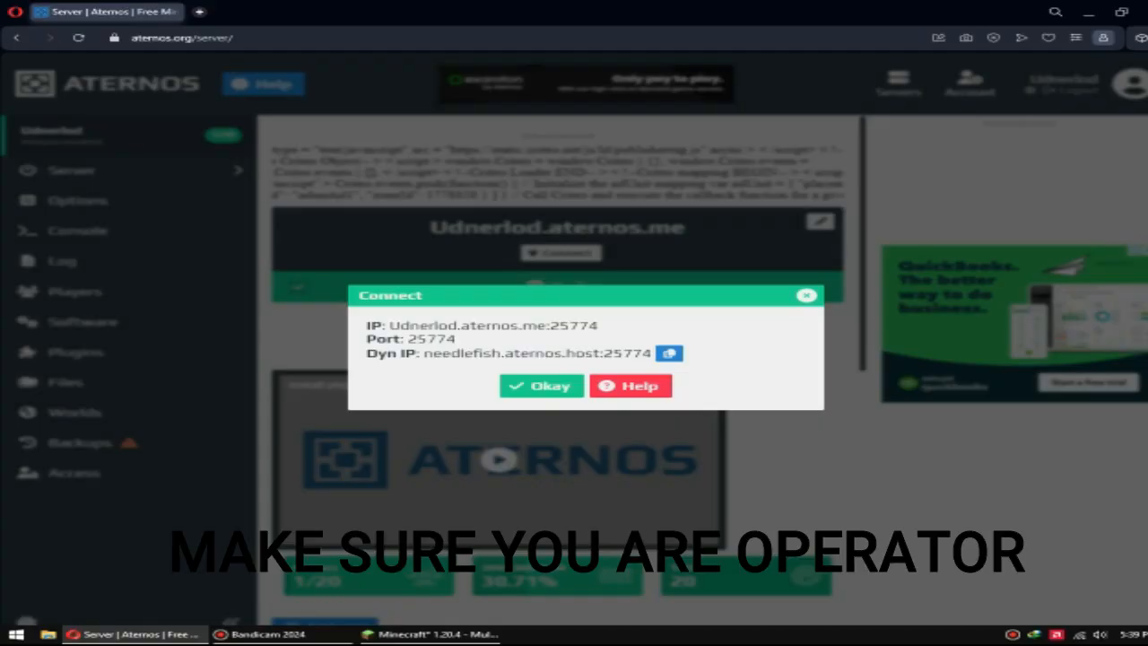
click(541, 386)
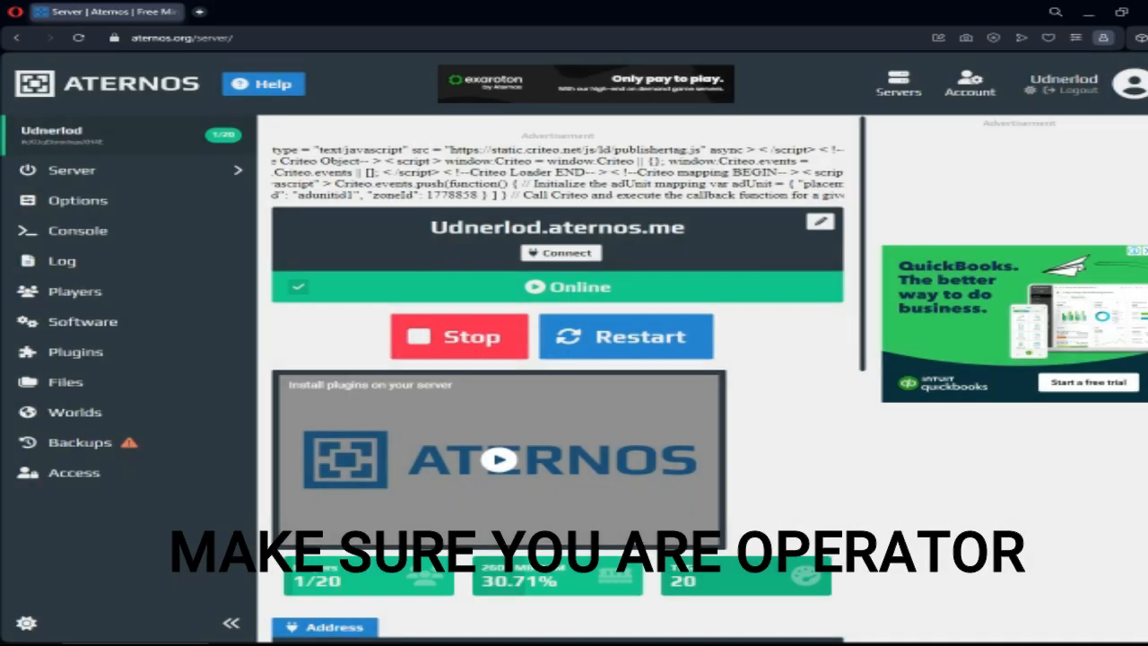
click(78, 230)
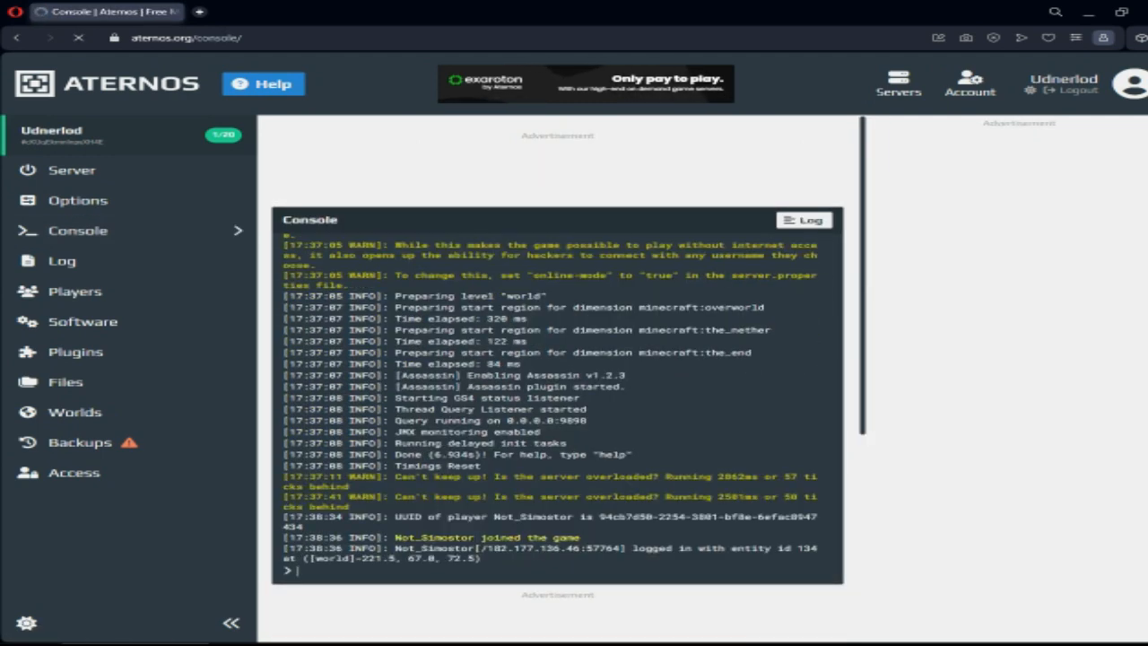
text(op Not)
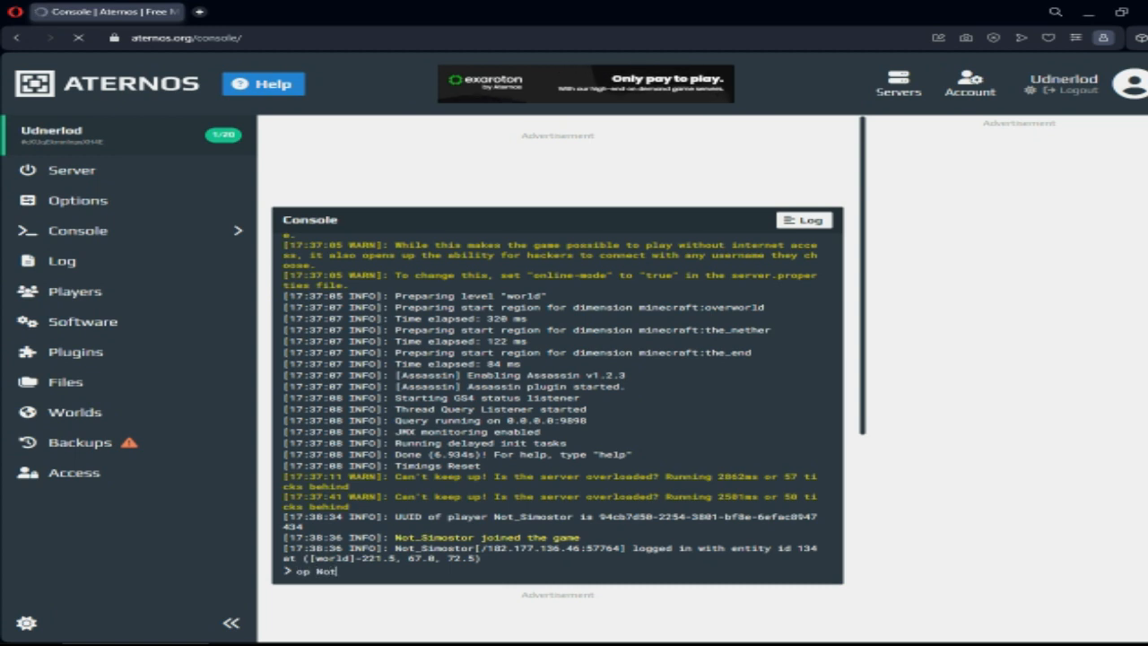
text(_Simostor)
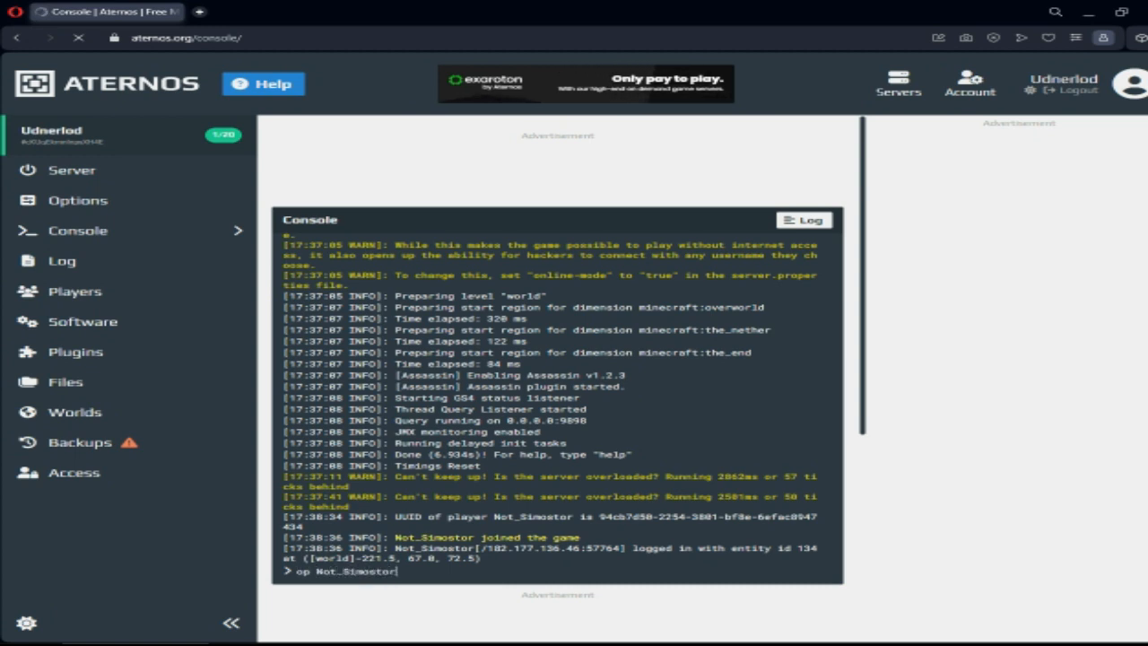
key(Return)
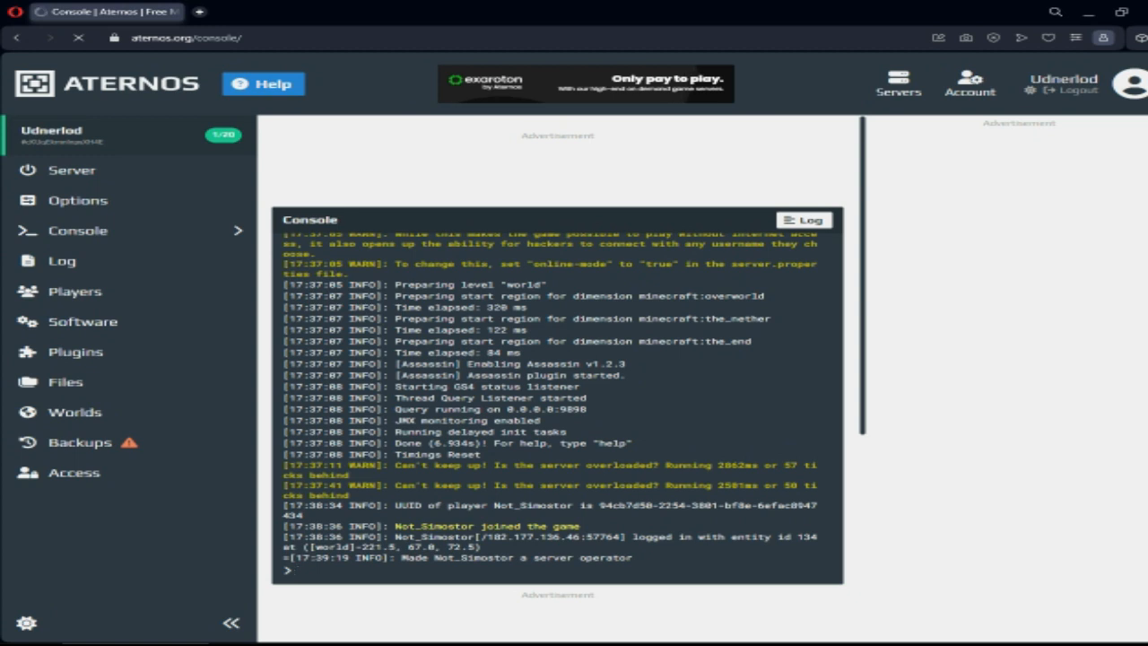
Step: Switch to Minecraft and assign the joined player as speedrunner by running the /speedrunner command with their username
key(alt+Tab)
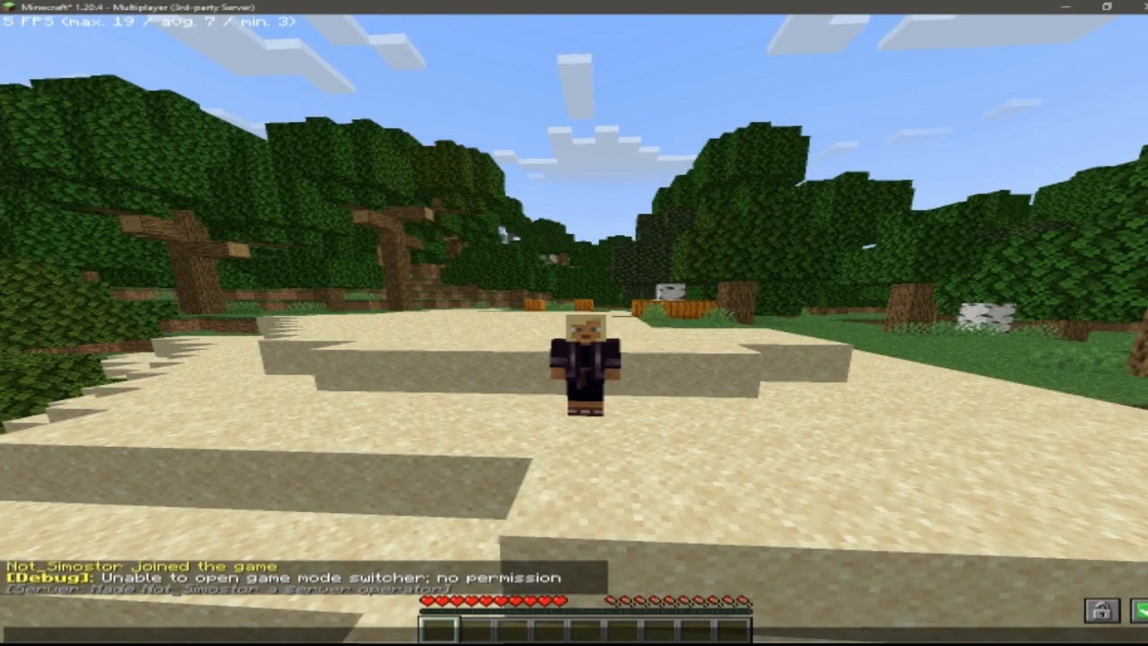
key(F5)
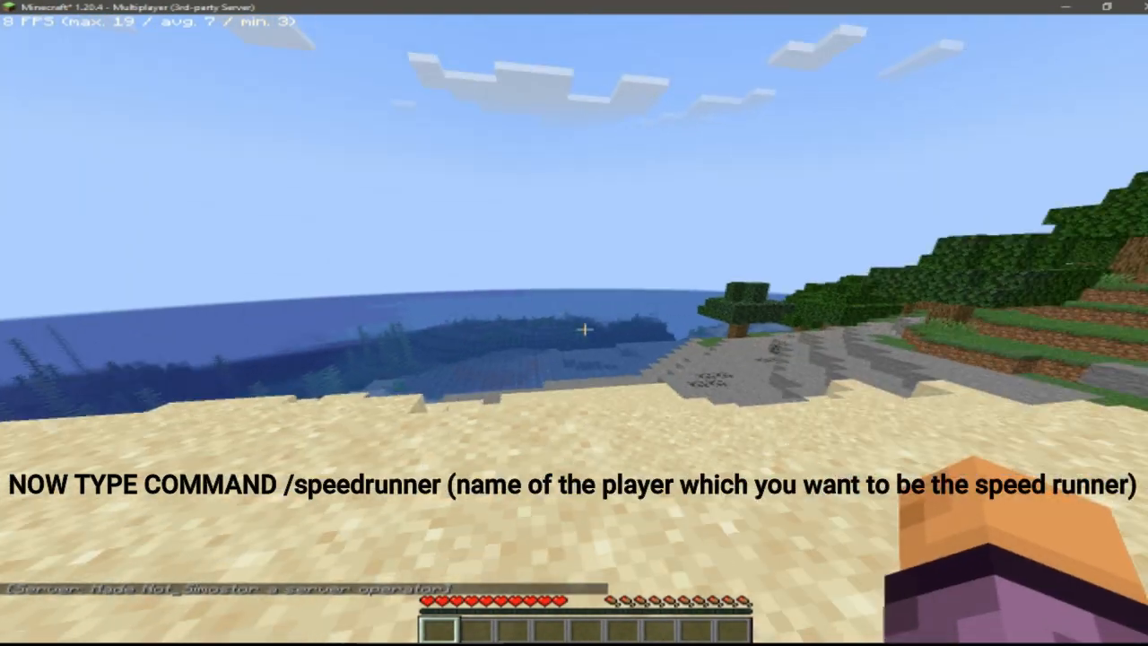
key(w)
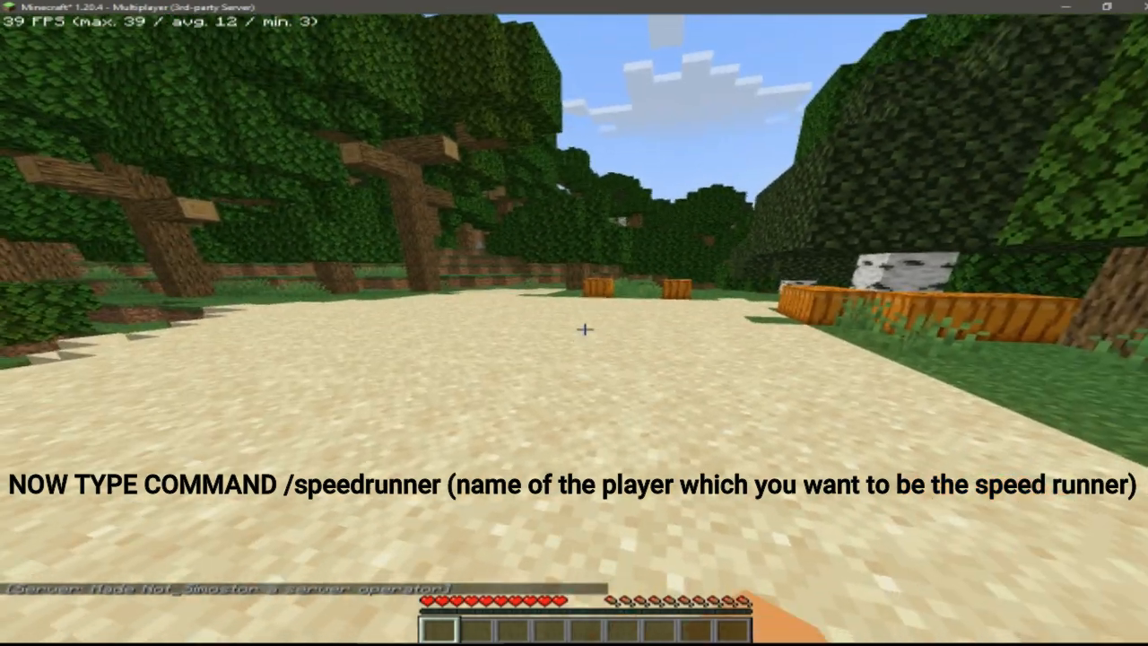
key(F3+F4)
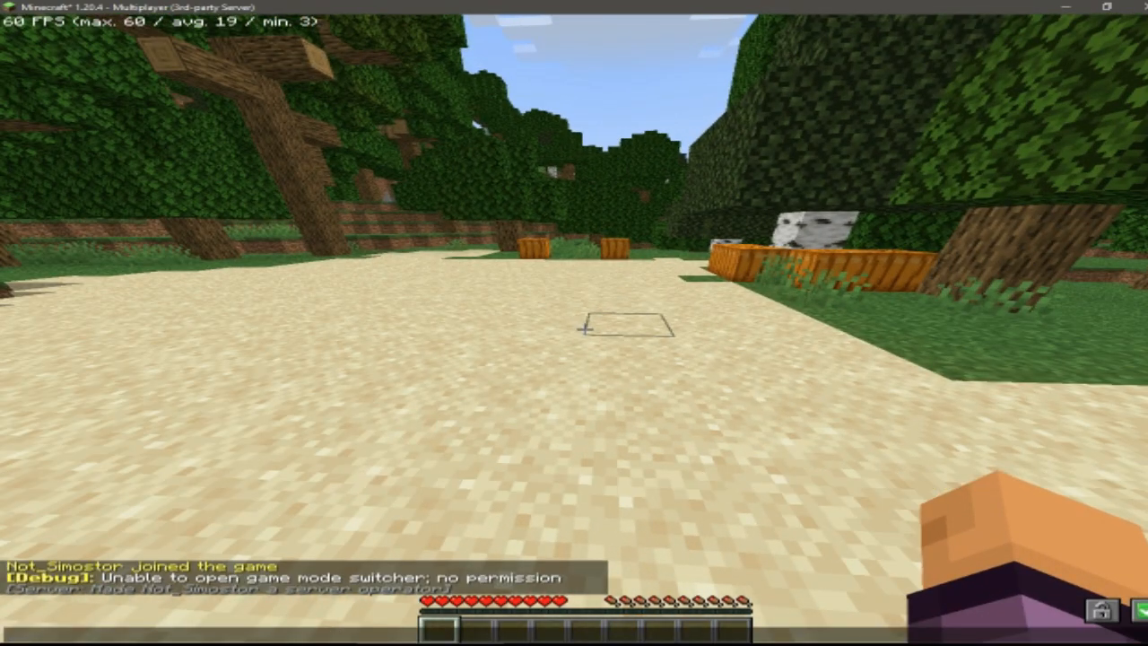
text(/spe)
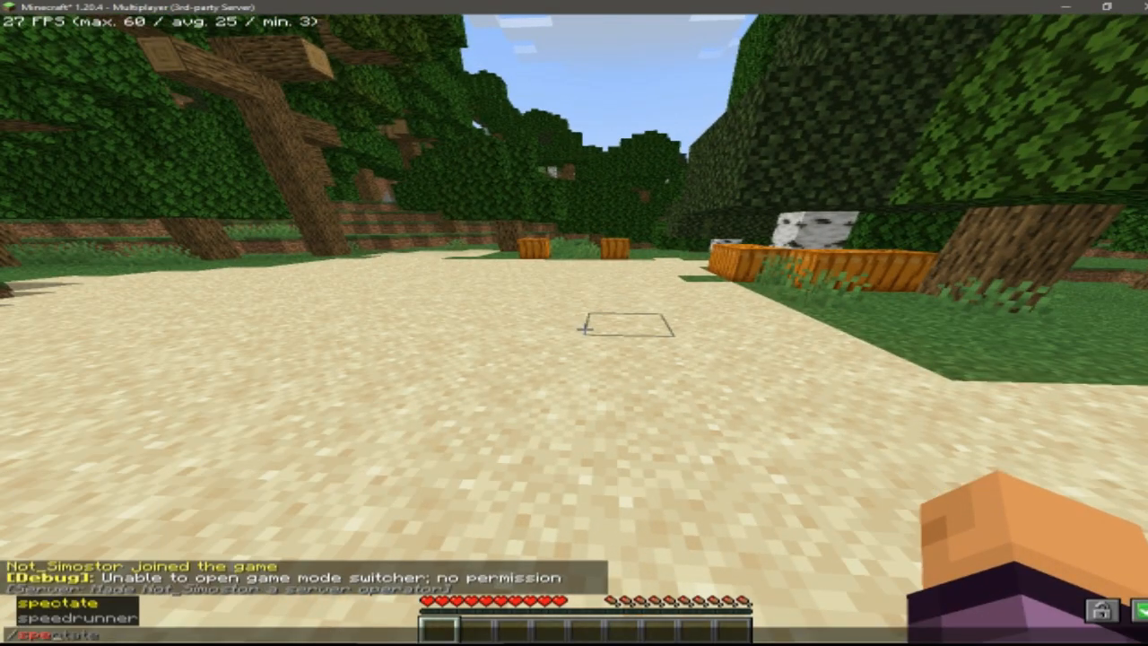
text(e)
key(Tab)
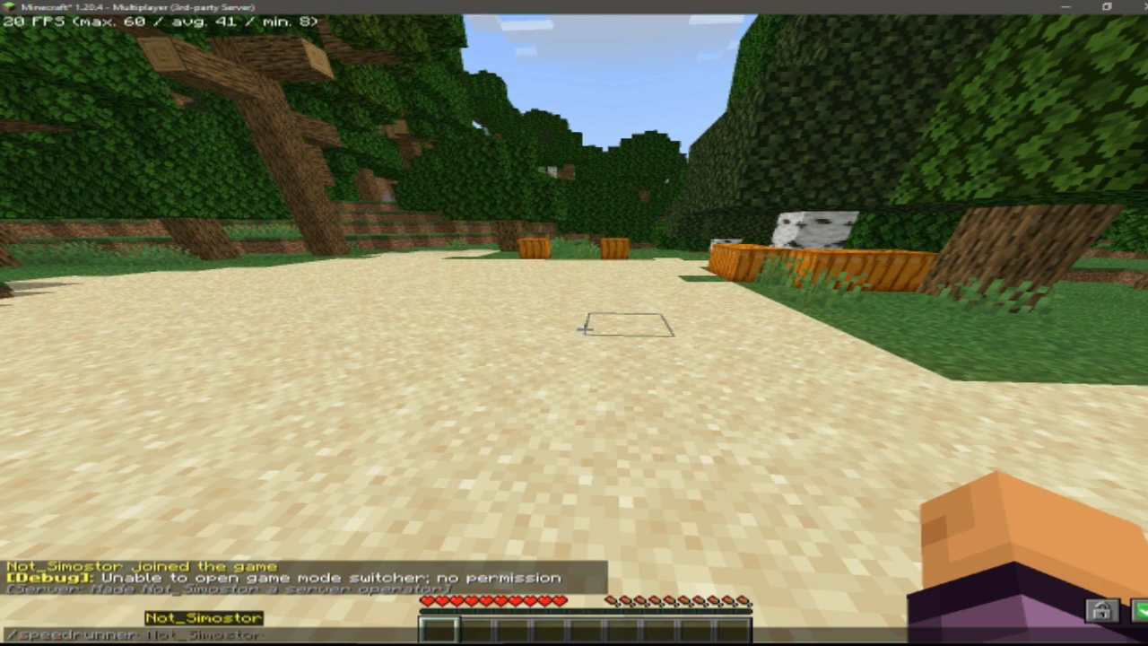
key(Tab)
key(Return)
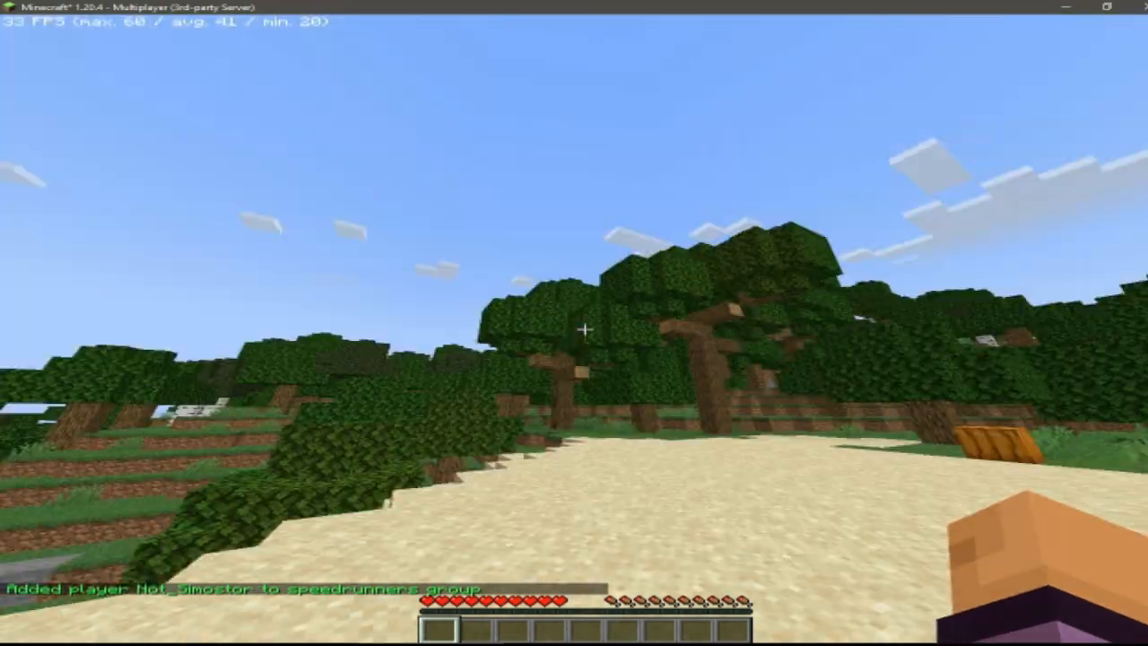
Step: Add the same player to the assassins group by running the /assassin command with their username
key(F5)
key(F5)
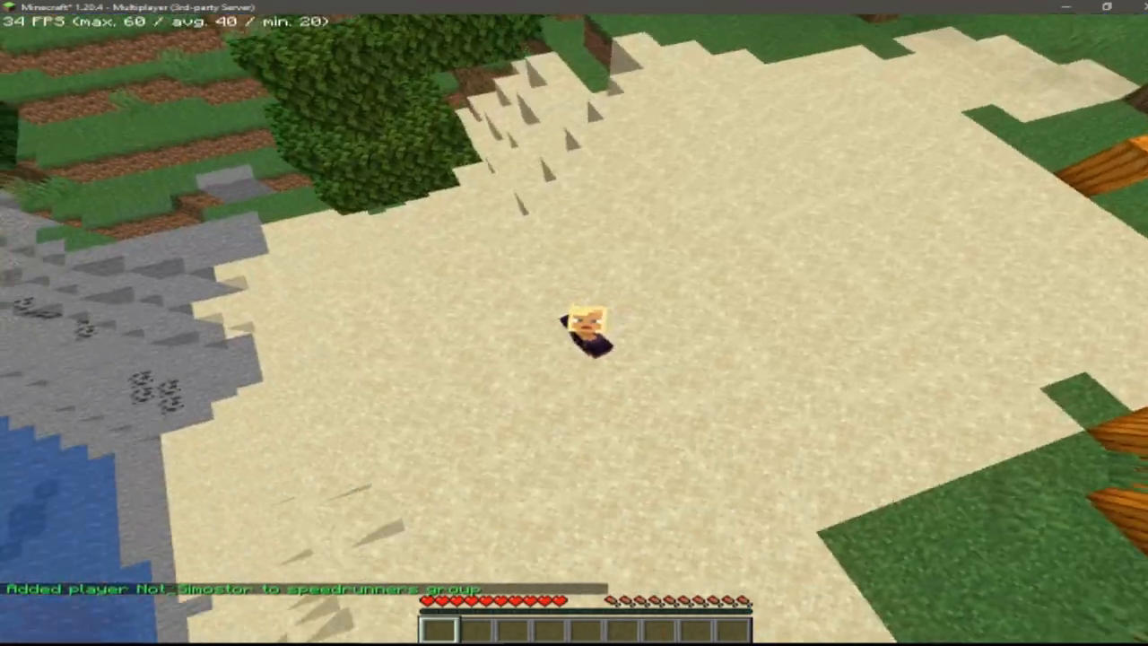
key(F5)
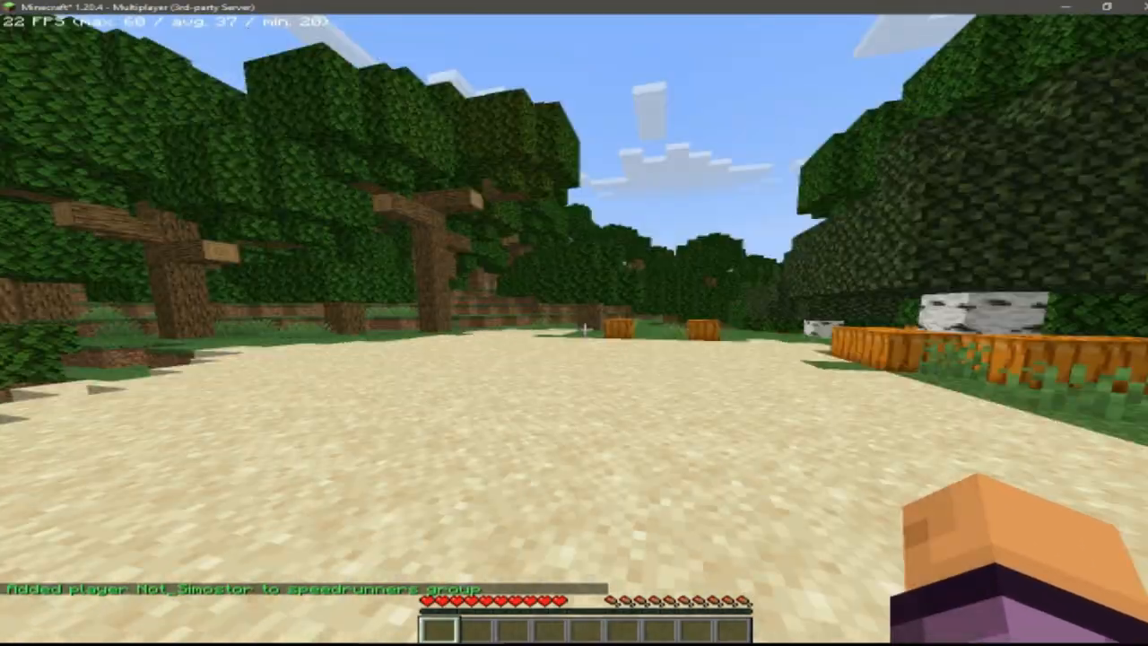
key(F3+F4)
text(/ass)
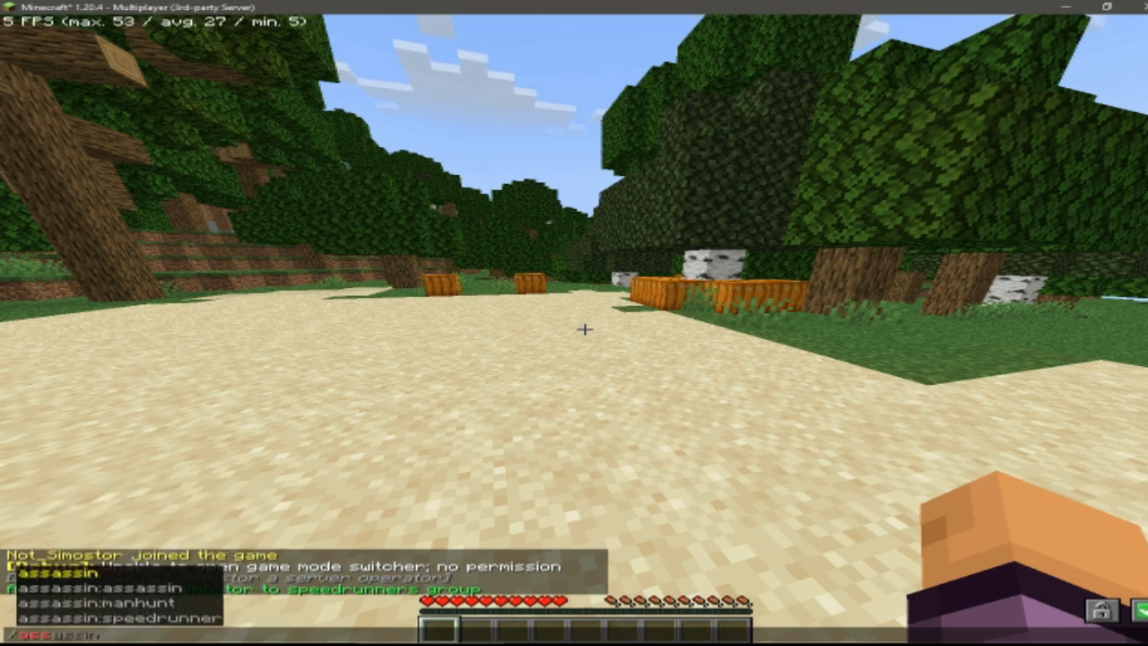
text(assin)
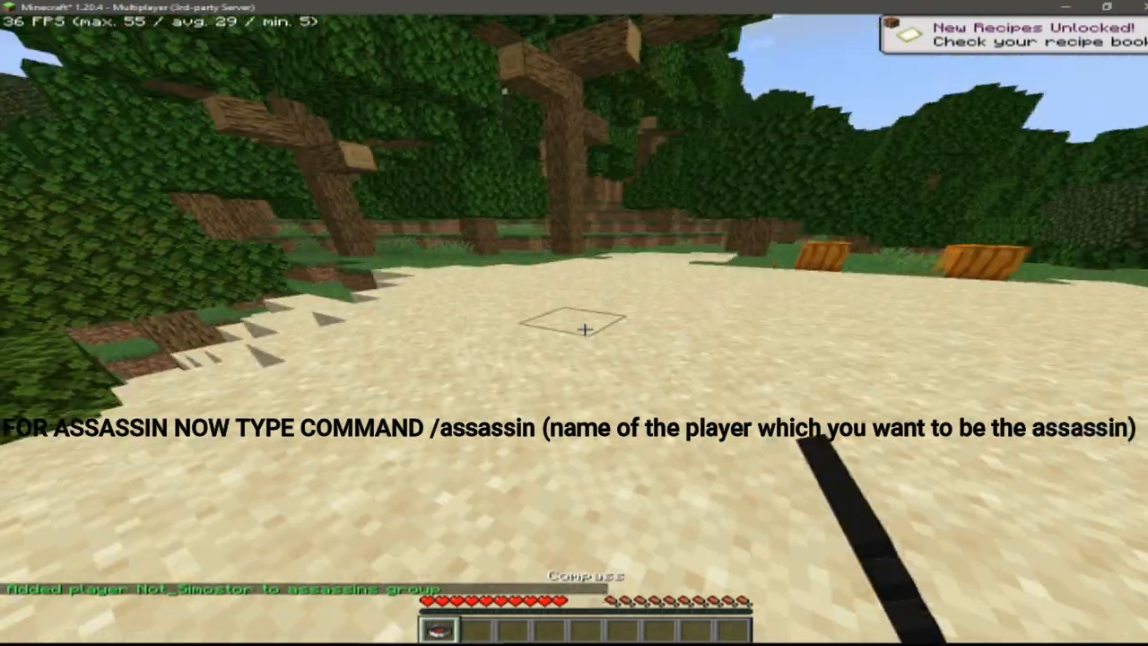
Step: Select the compass in the first hotbar slot and drop it onto the sand
scroll(584, 329, down, 1)
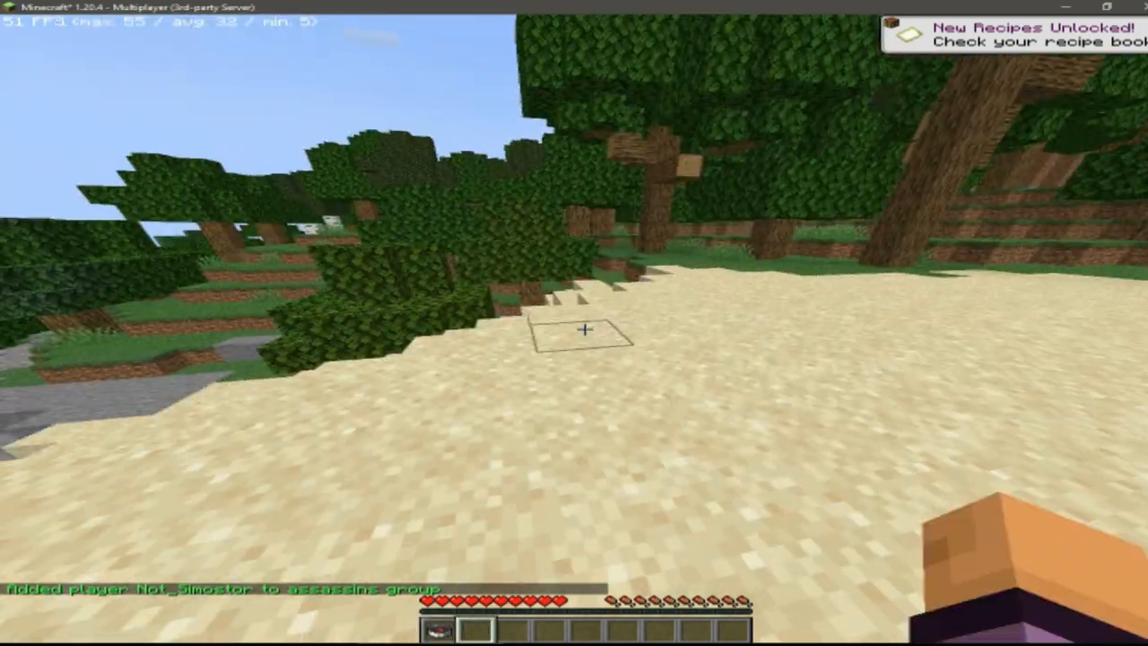
scroll(585, 329, up, 1)
scroll(585, 329, down, 1)
key(F5)
key(F5)
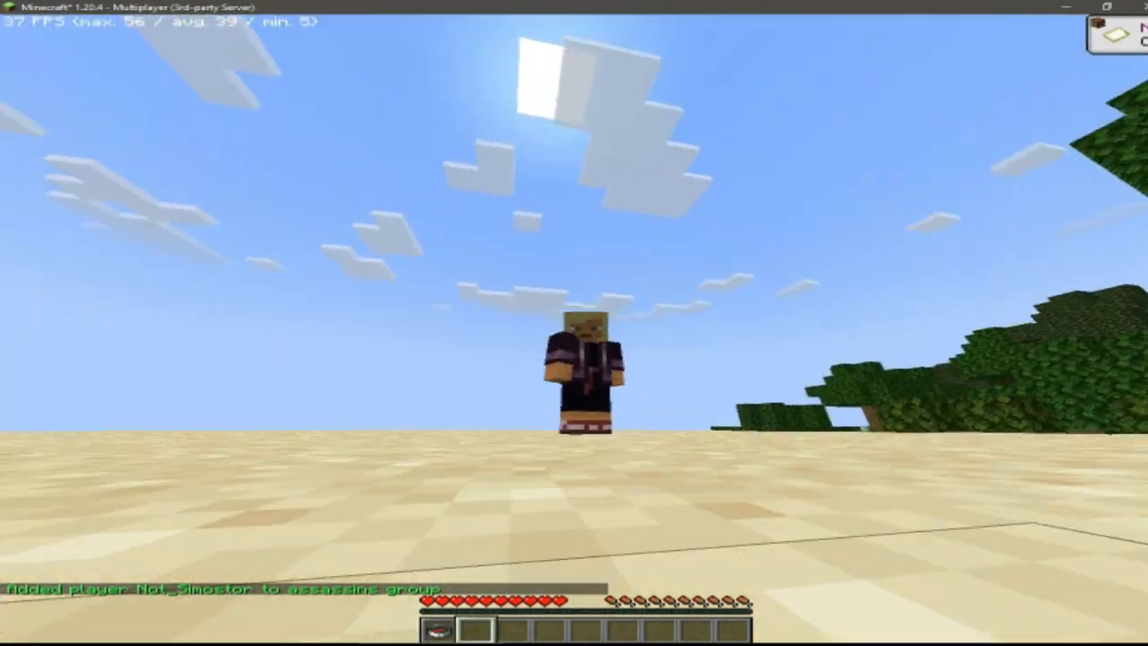
scroll(574, 323, up, 1)
key(q)
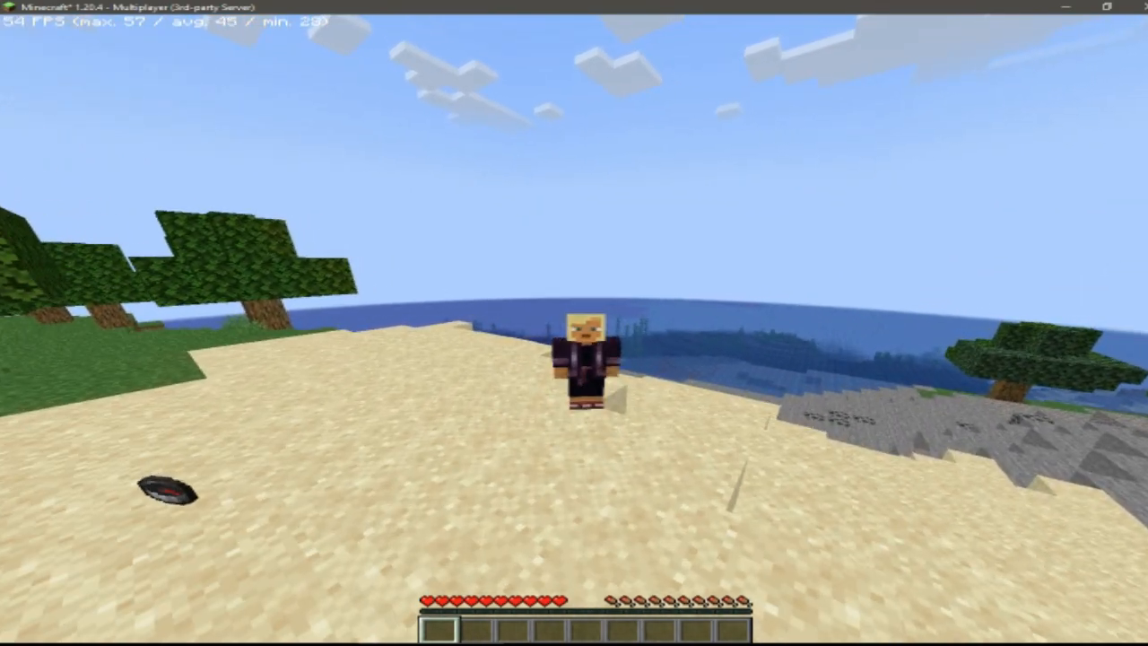
Step: Return to first-person view, change the game mode to Creative and pick up the dropped compass from the sand
key(F5)
key(F5)
key(F5)
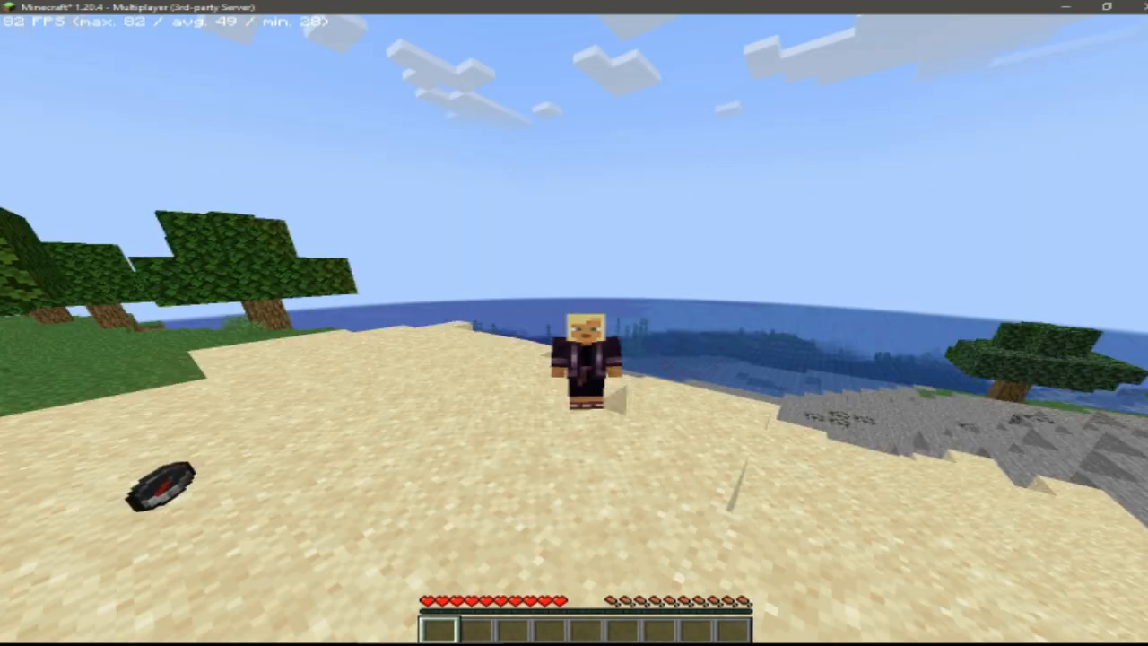
key(F5)
key(d)
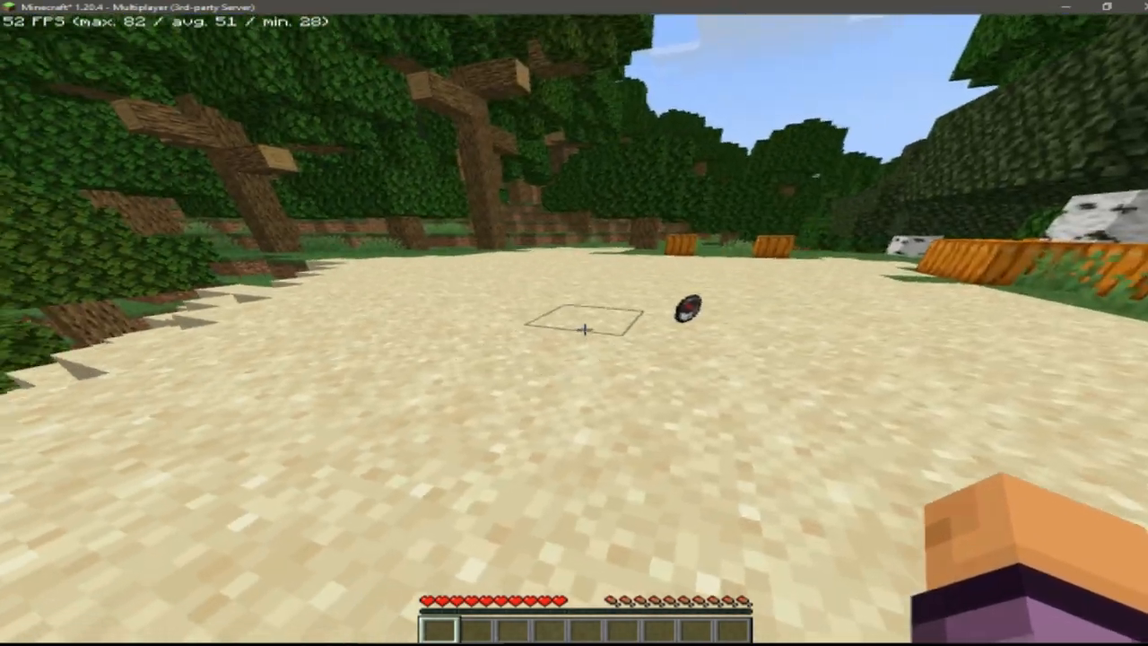
key(d)
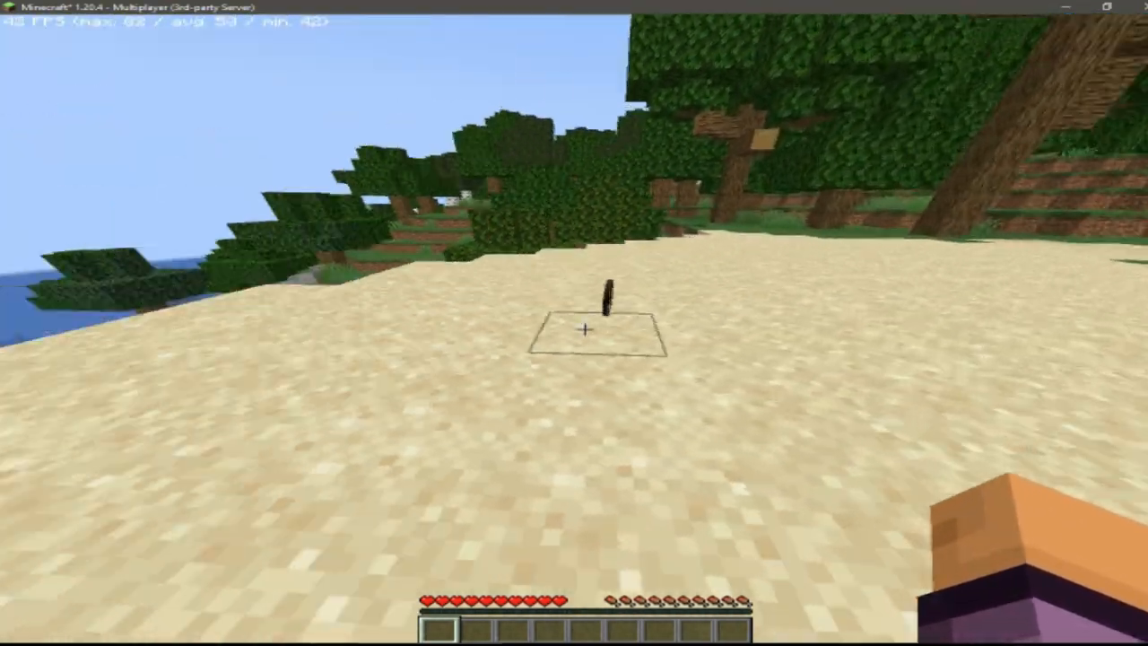
key(d)
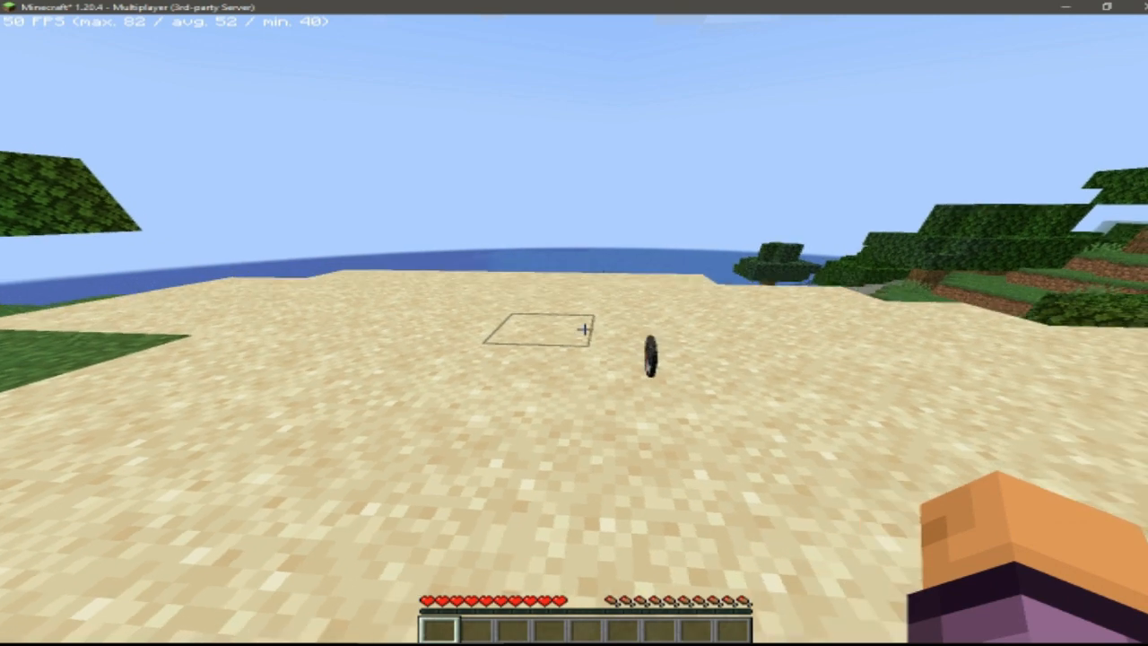
key(d)
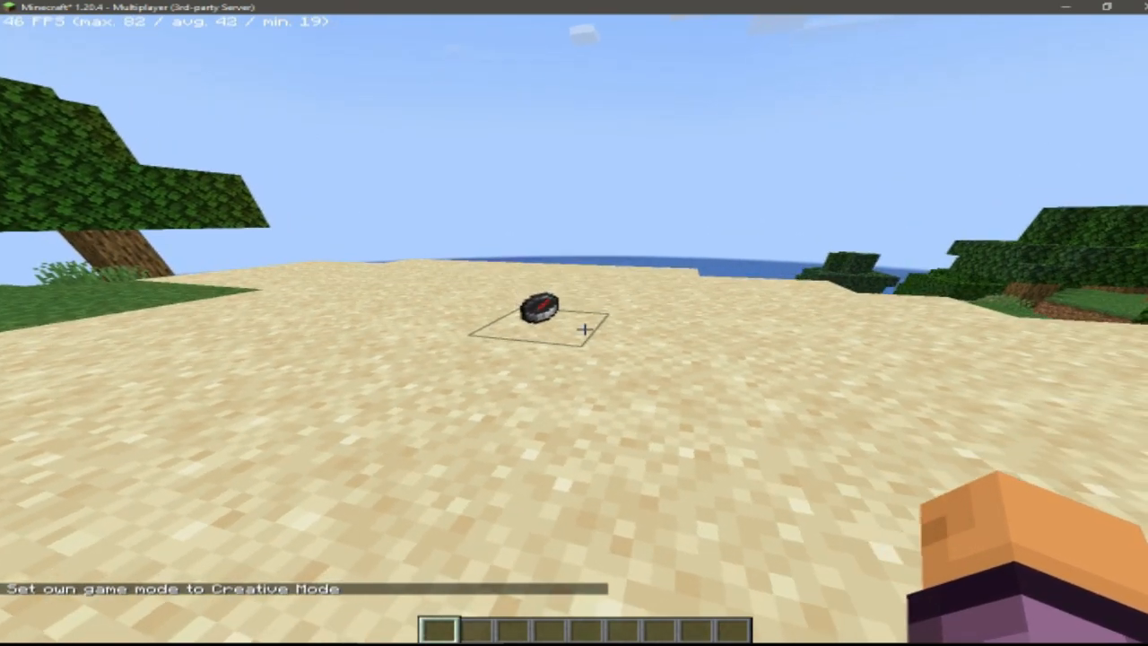
key(w)
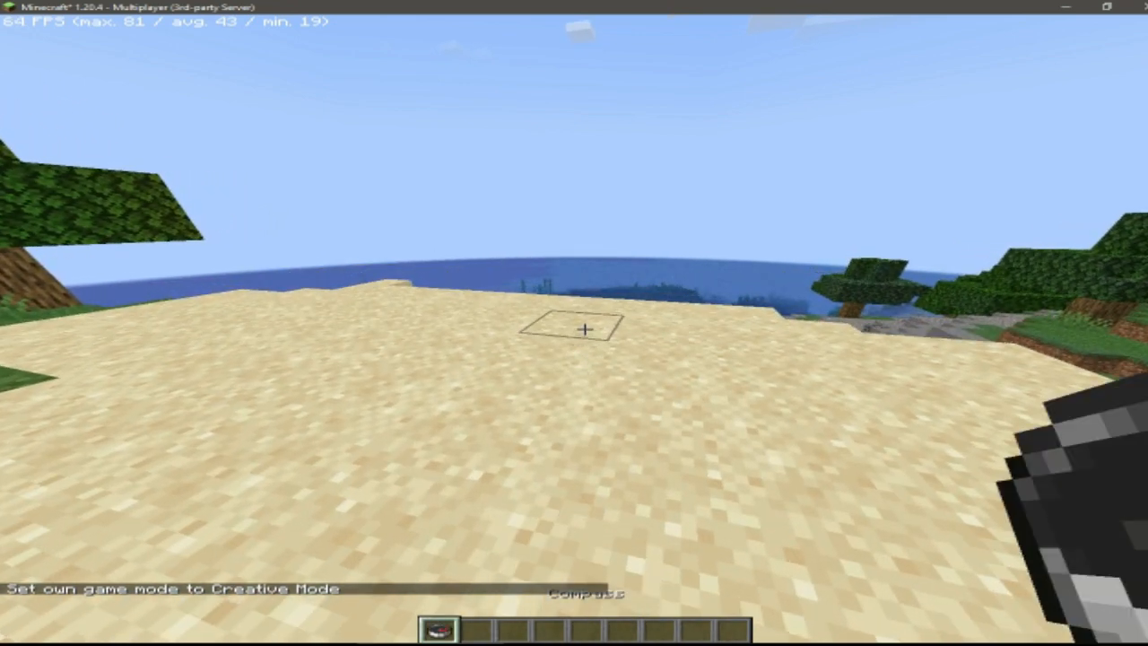
scroll(585, 329, down, 3)
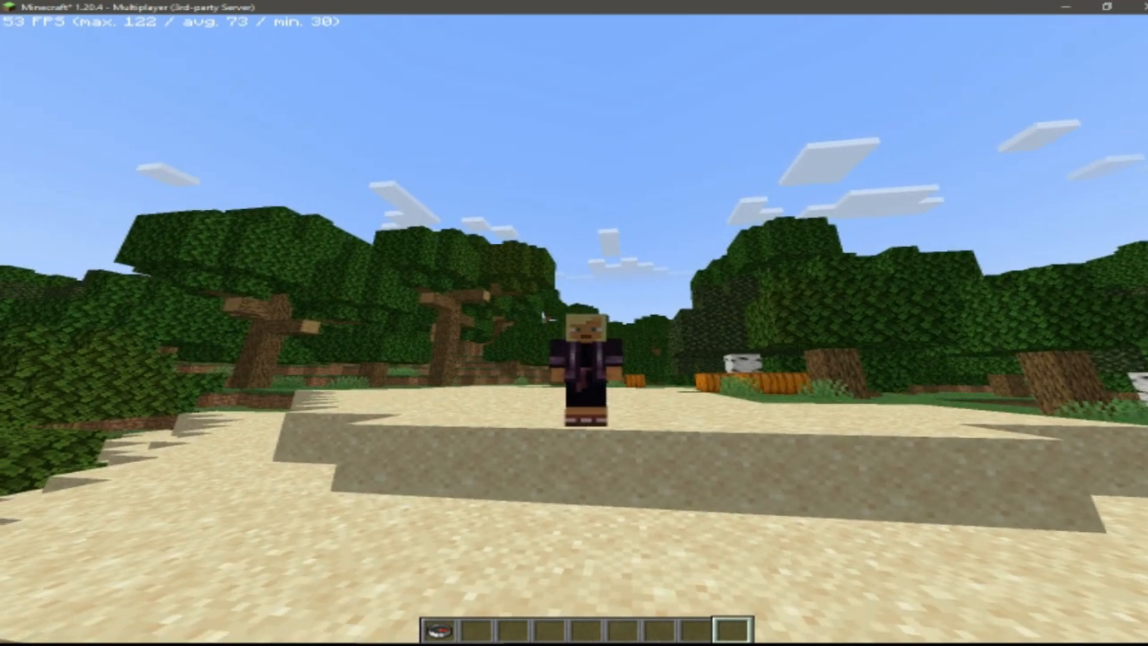
click(586, 329)
click(585, 329)
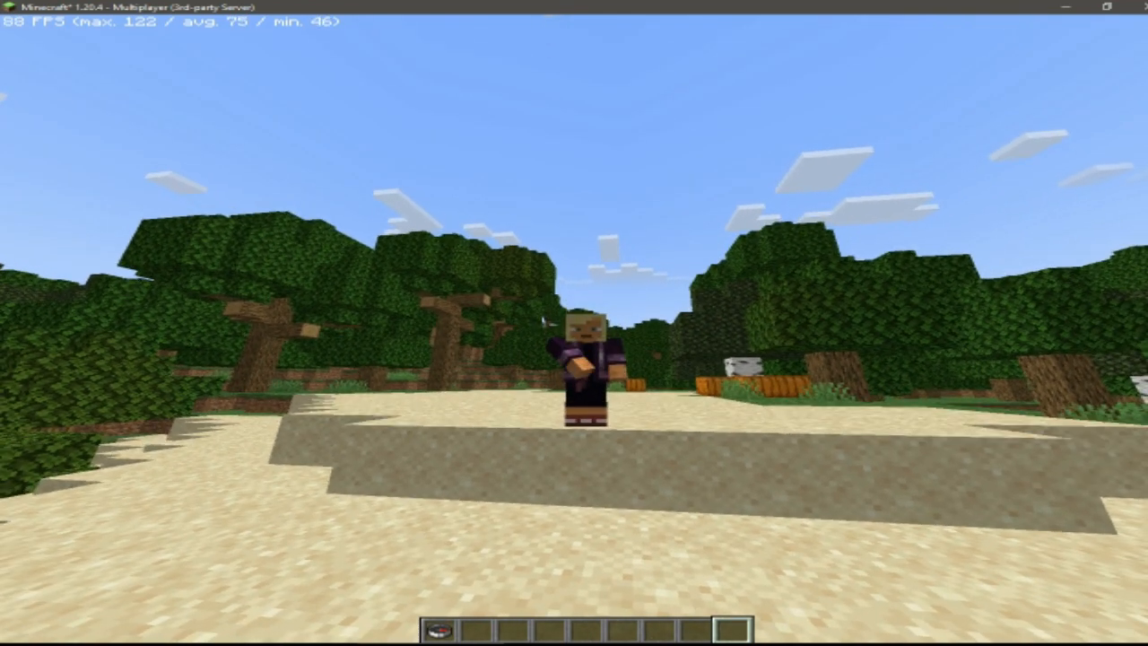